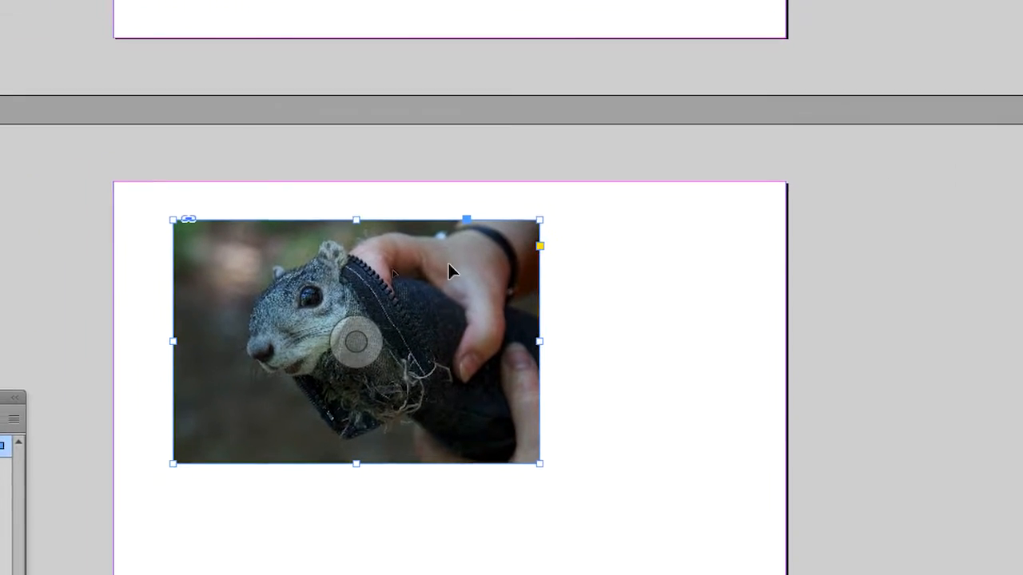
# - Open the linked image squirrel dans un sac.jpg from the InDesign document in Photoshop for editing
pyautogui.moveTo(215, 298); pyautogui.dragTo(279, 334)
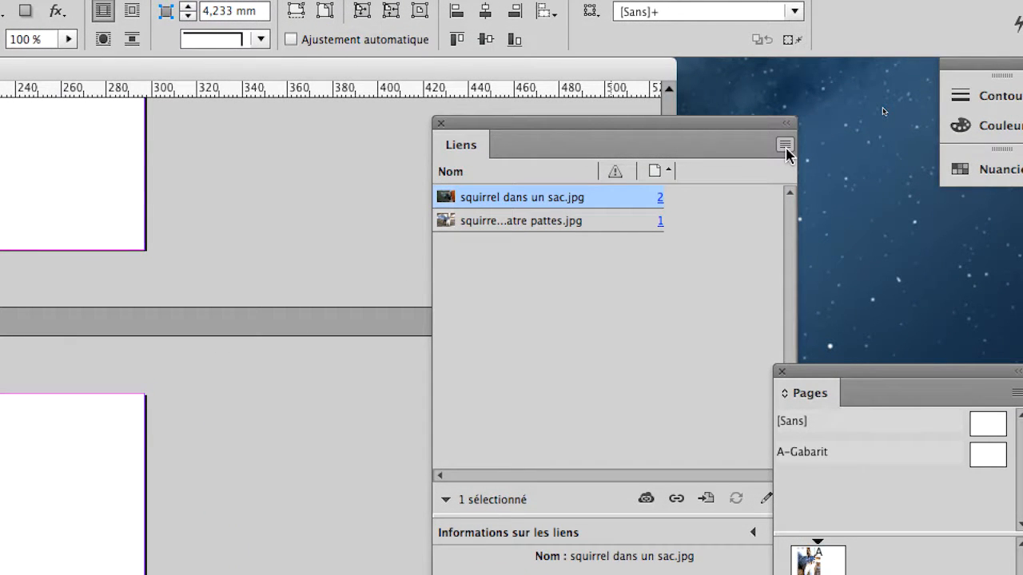
pyautogui.click(785, 145)
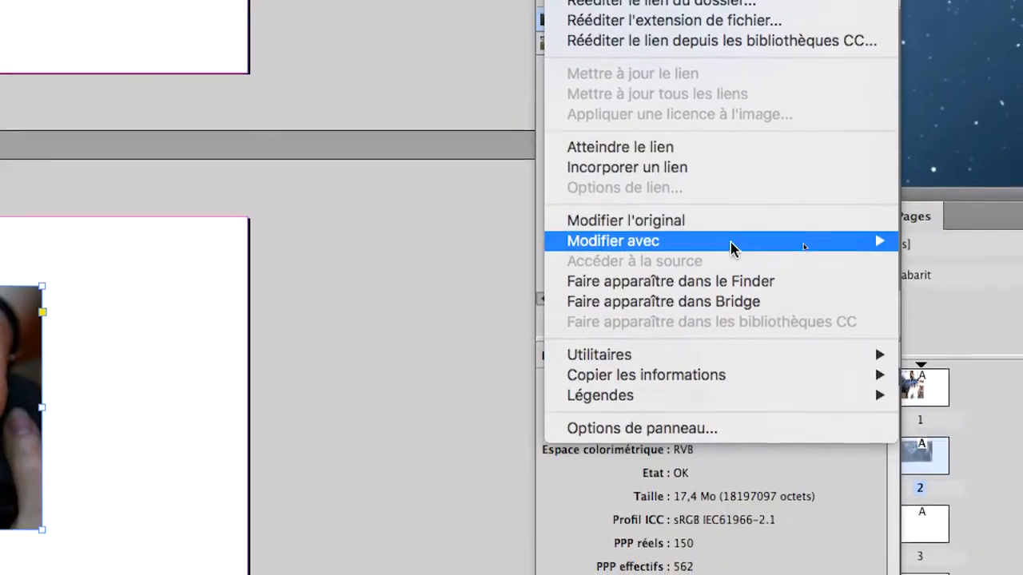
pyautogui.moveTo(632, 426)
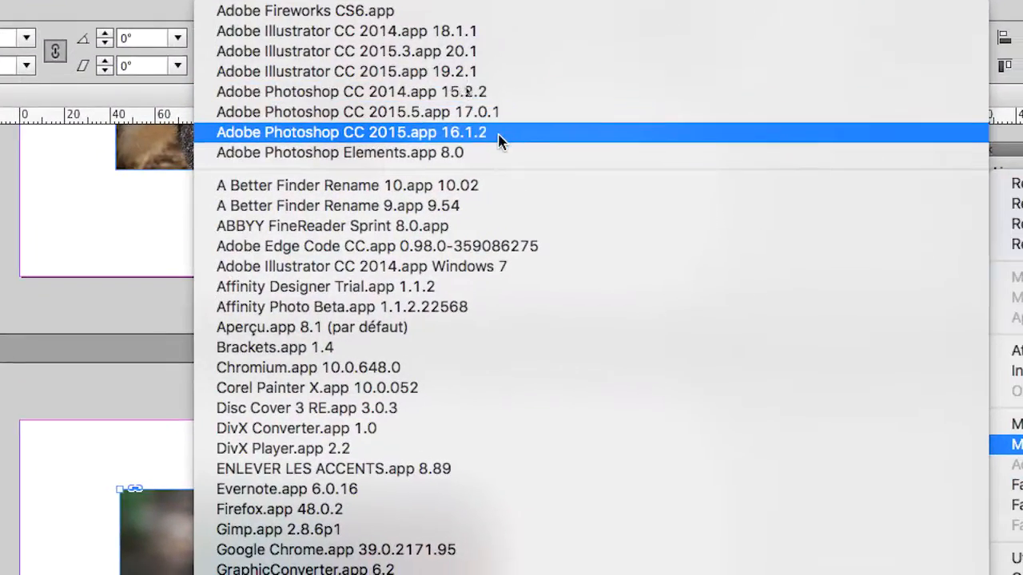
pyautogui.click(504, 140)
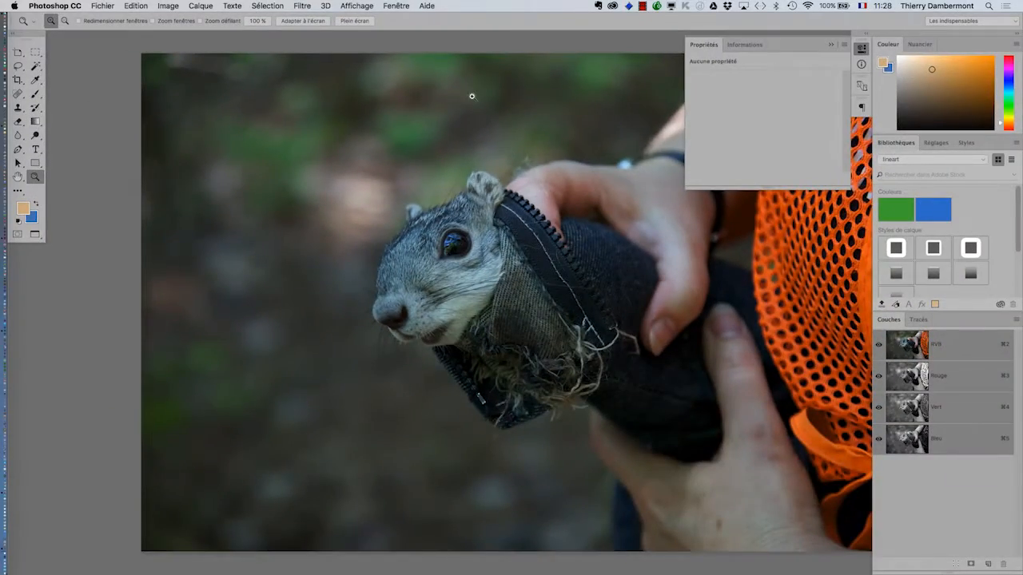
# - Display the Layers (Calques) panel for the squirrel photo, then resize it and place it over the photo's edge
pyautogui.moveTo(658, 452); pyautogui.dragTo(476, 408)
pyautogui.keyDown('alt'); pyautogui.click(458, 224); pyautogui.keyUp('alt')
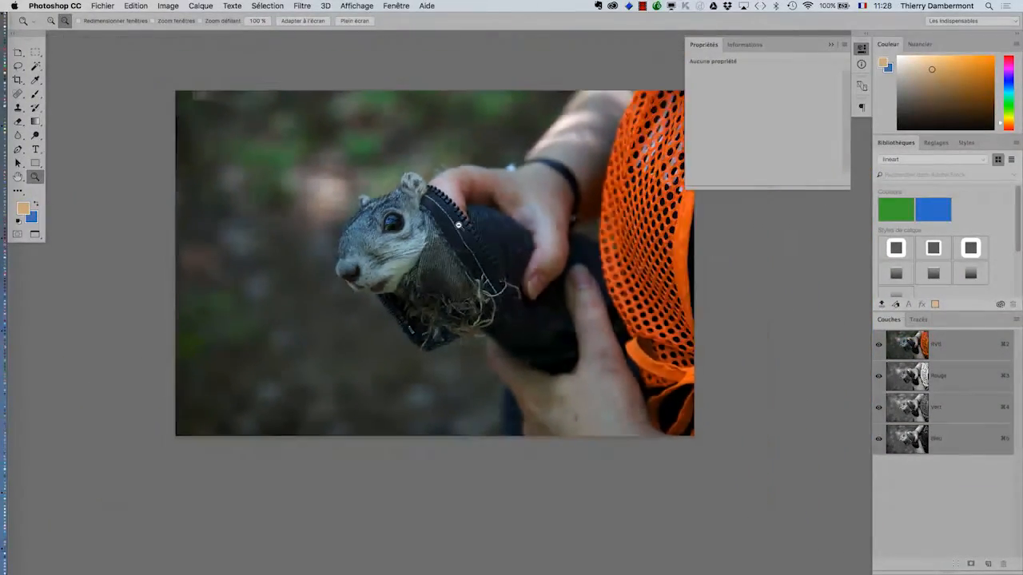
pyautogui.click(458, 225)
pyautogui.moveTo(458, 221); pyautogui.dragTo(418, 258)
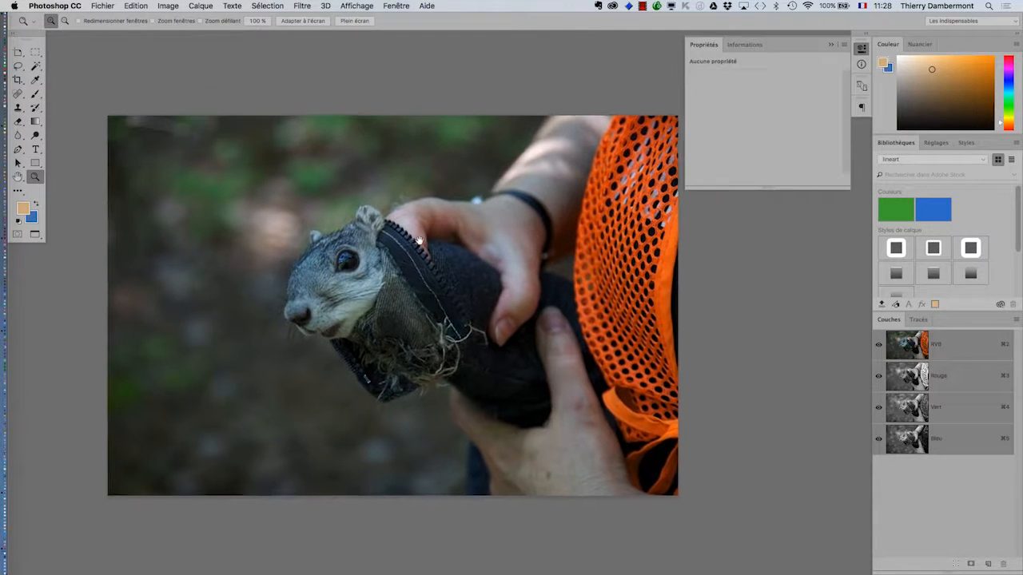
pyautogui.click(428, 305)
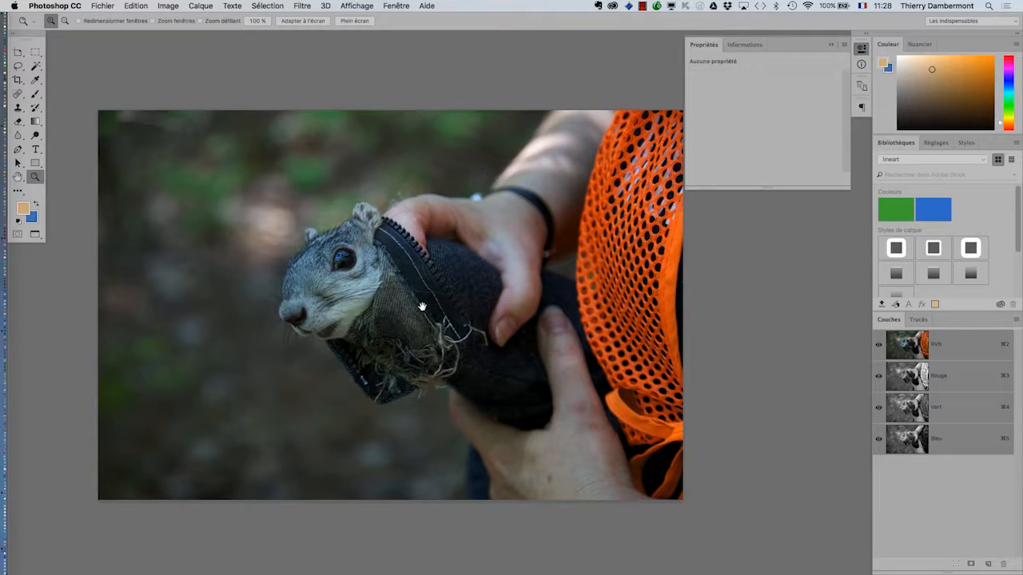
pyautogui.moveTo(430, 298); pyautogui.dragTo(402, 269)
pyautogui.scroll(2, 412, 316)
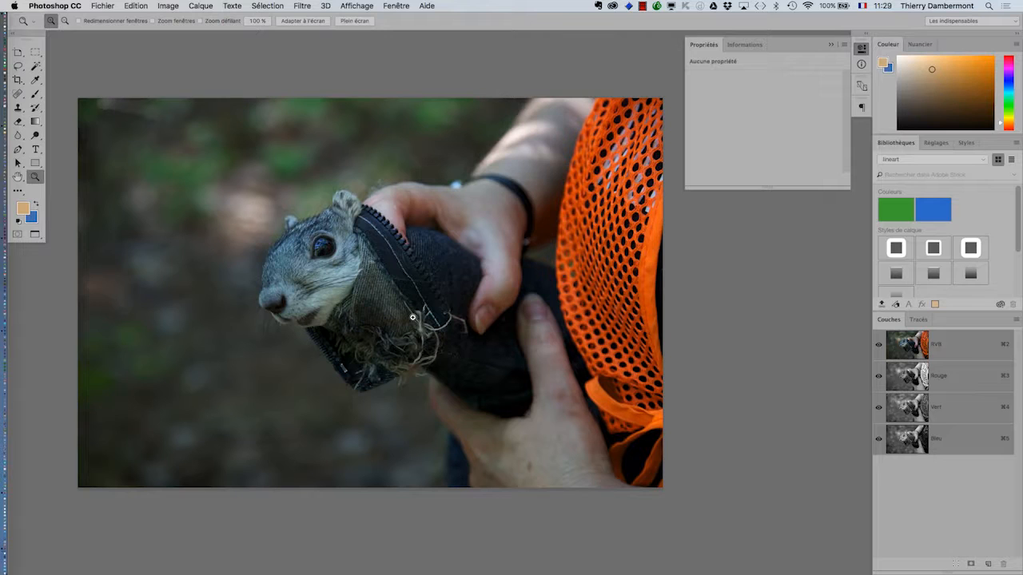
pyautogui.click(397, 6)
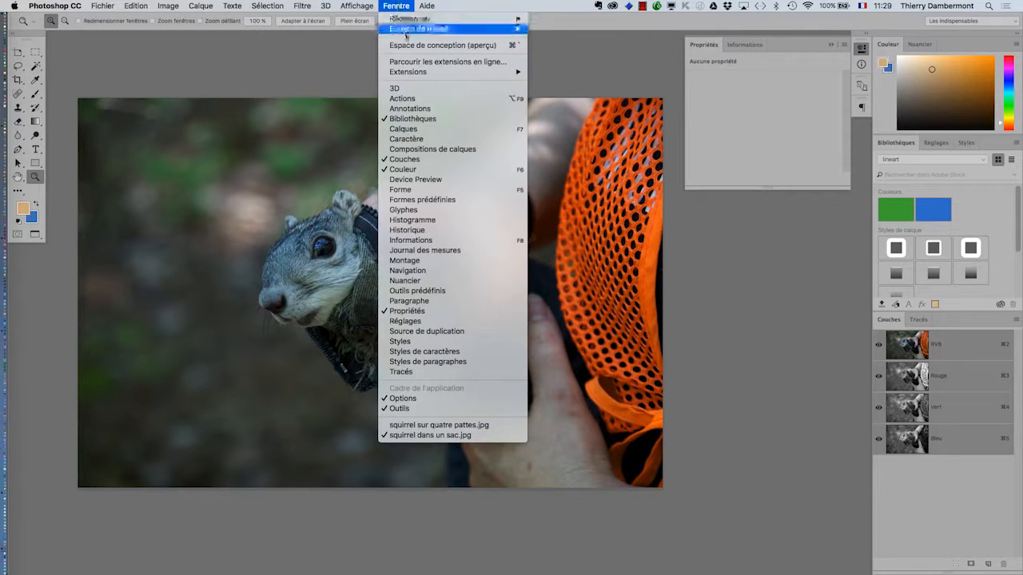
pyautogui.click(404, 129)
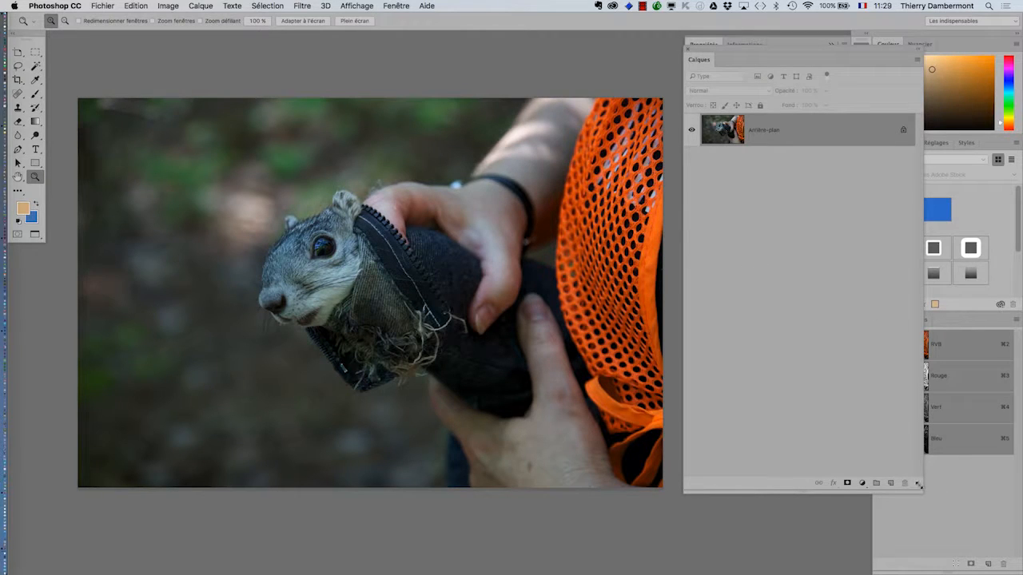
pyautogui.moveTo(919, 486); pyautogui.dragTo(882, 342)
pyautogui.moveTo(724, 57); pyautogui.dragTo(663, 222)
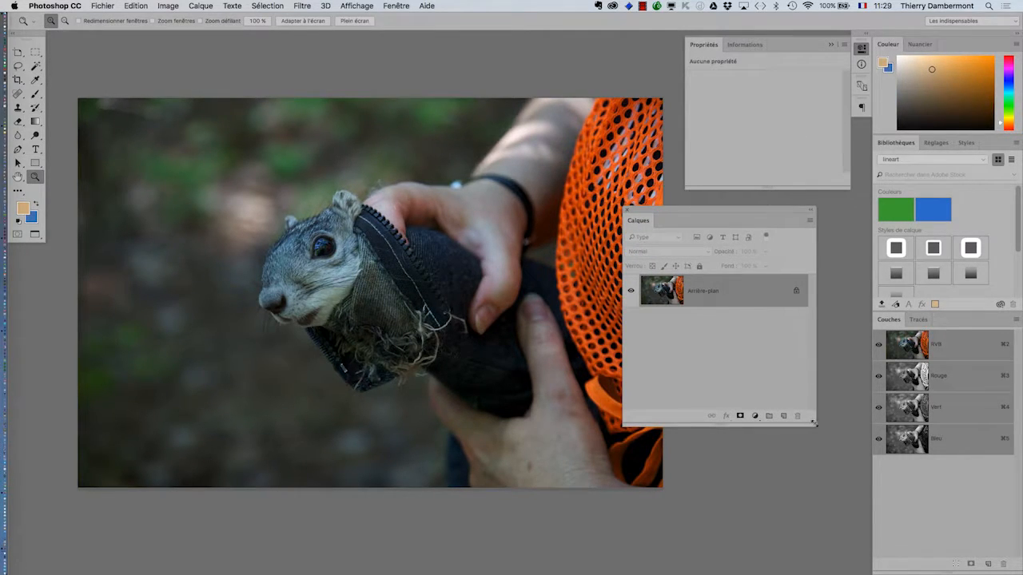
pyautogui.moveTo(814, 425); pyautogui.dragTo(839, 436)
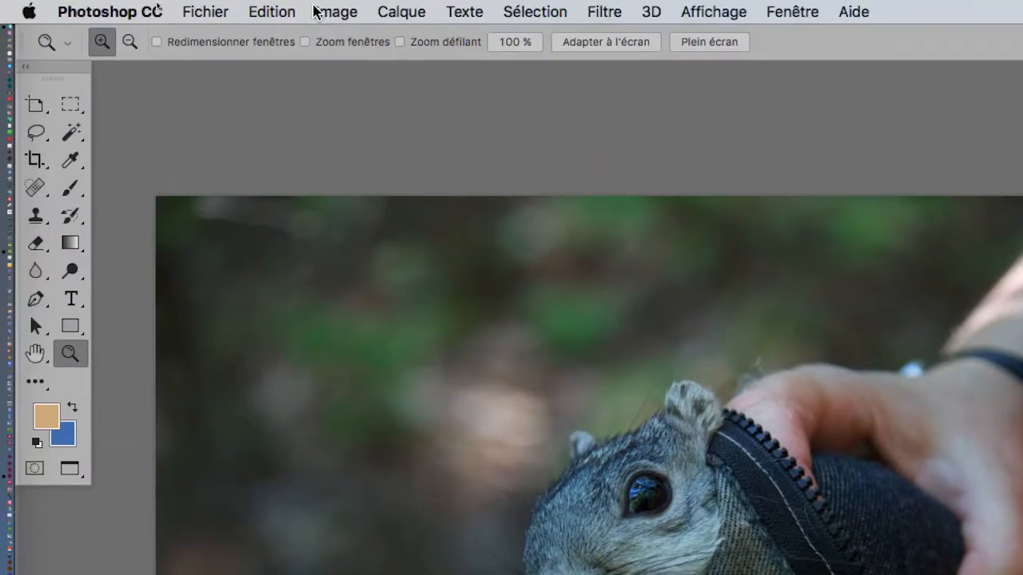
pyautogui.click(322, 11)
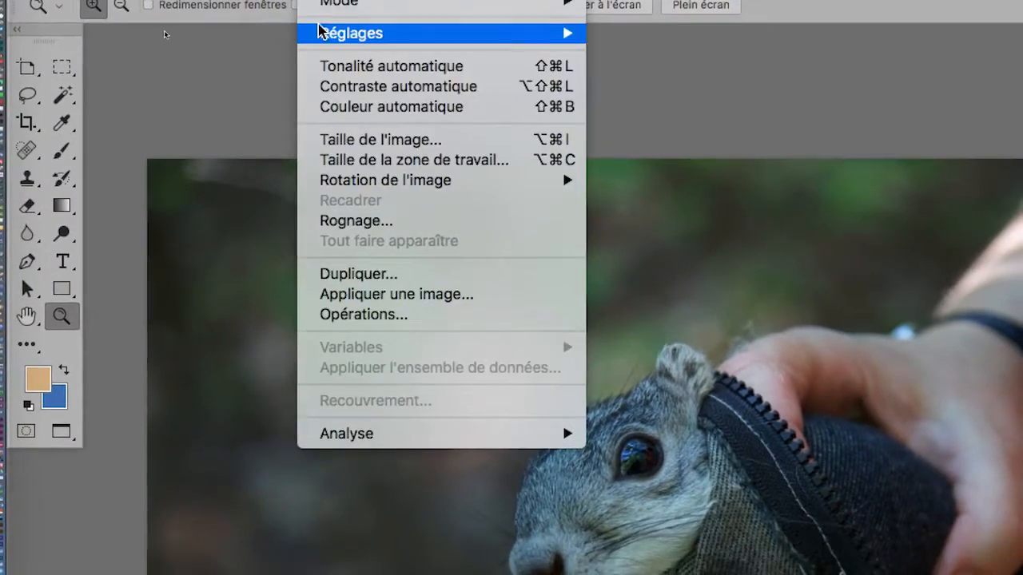
pyautogui.moveTo(360, 33)
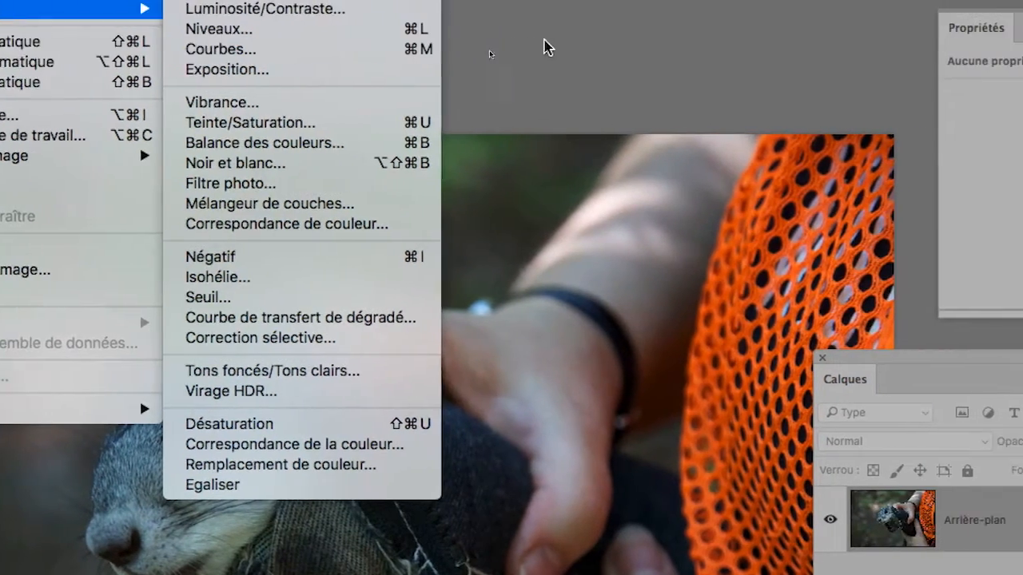
pyautogui.click(729, 40)
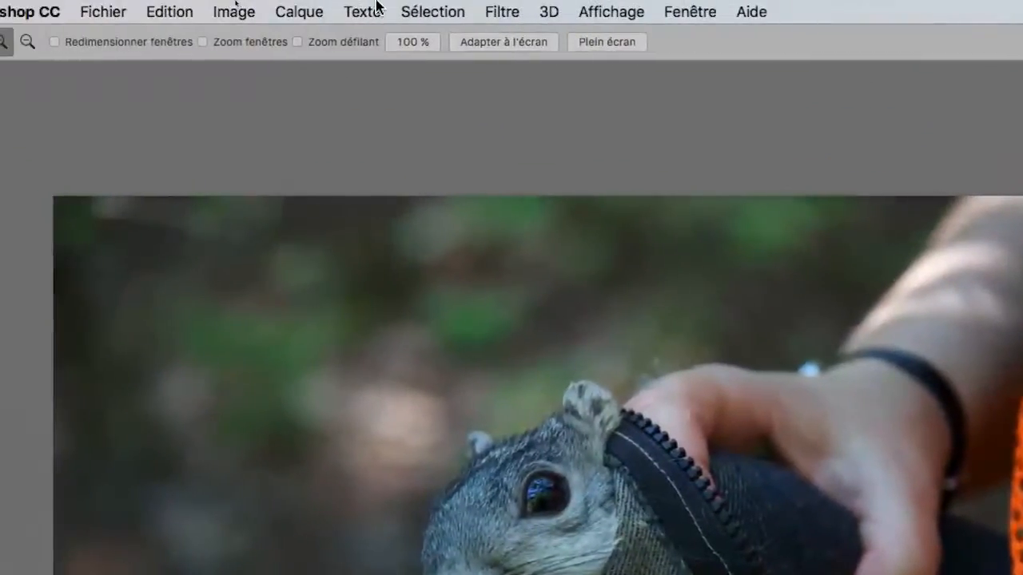
# - Create a Curves (Courbes) adjustment layer above the background, keeping the default name, Normal mode and 100% opacity
pyautogui.click(312, 11)
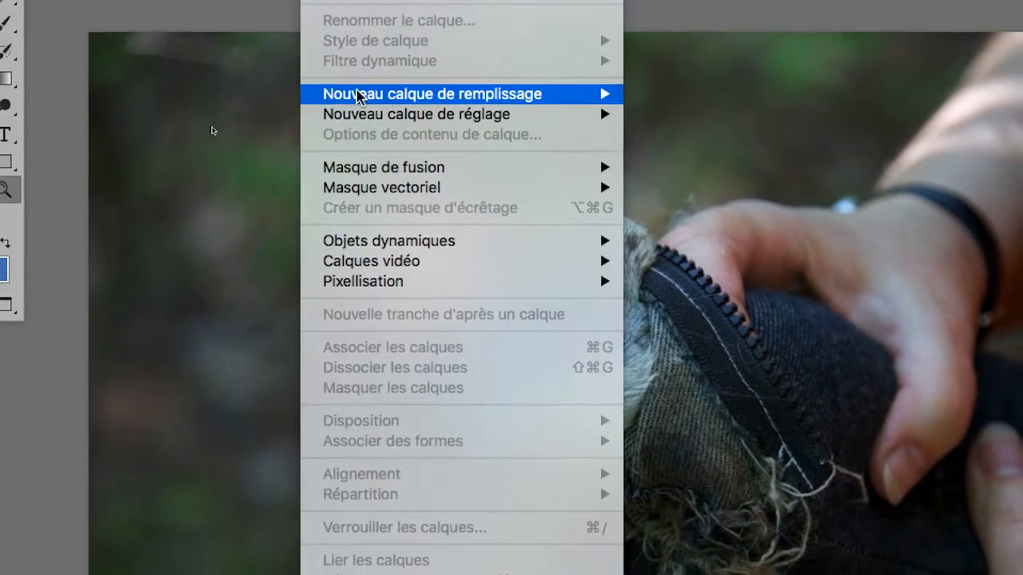
pyautogui.moveTo(483, 166)
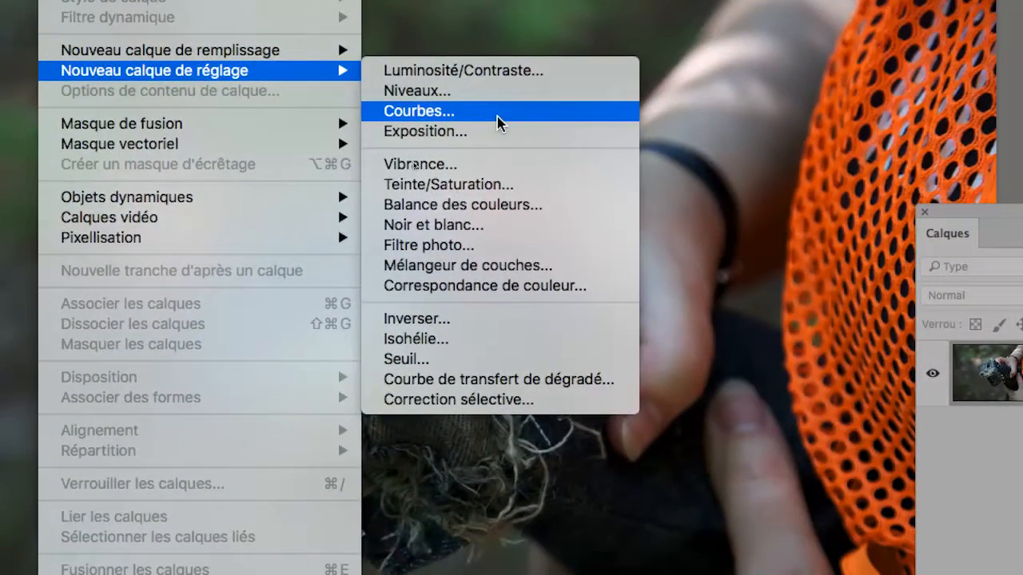
pyautogui.click(497, 122)
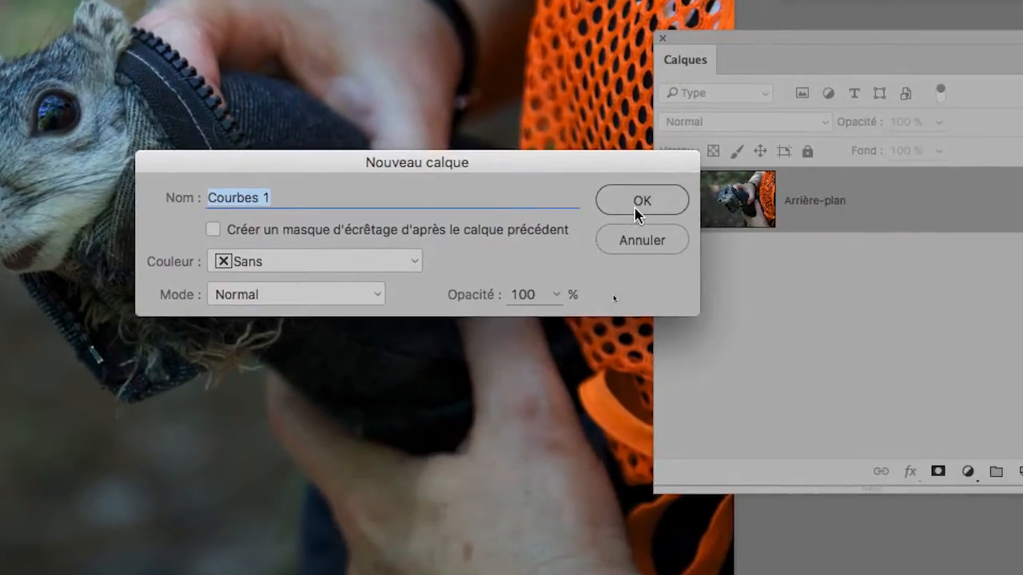
pyautogui.click(640, 202)
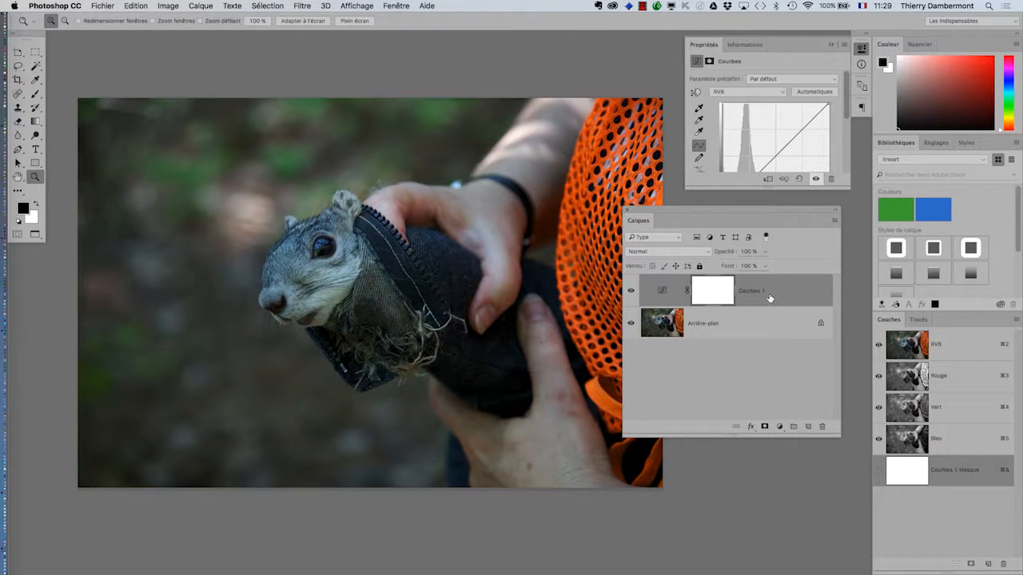
# - Move the Layers panel aside, then detach the Properties panel and enlarge it to show the whole curve
pyautogui.moveTo(776, 214); pyautogui.dragTo(182, 294)
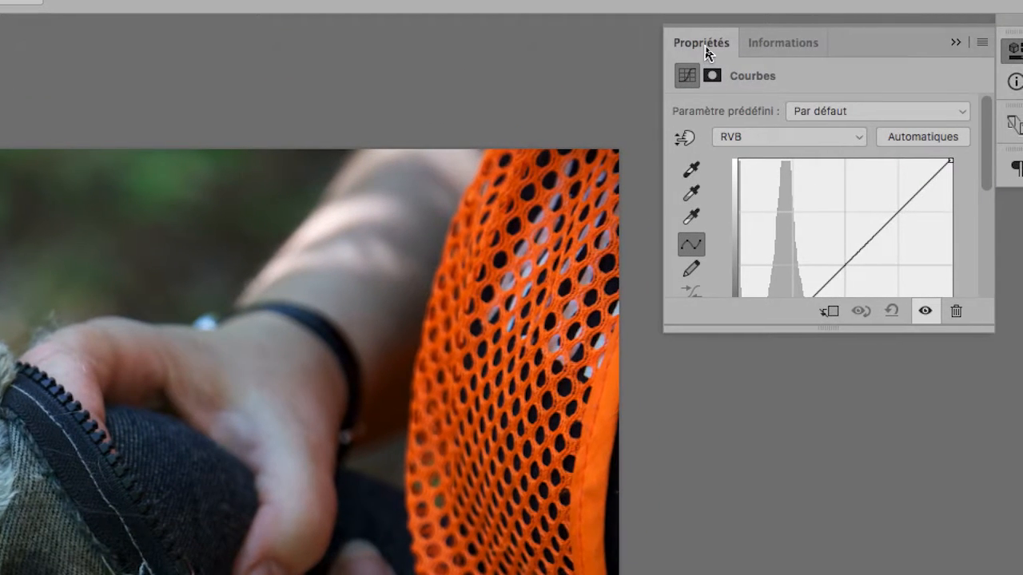
pyautogui.moveTo(706, 48); pyautogui.dragTo(308, 161)
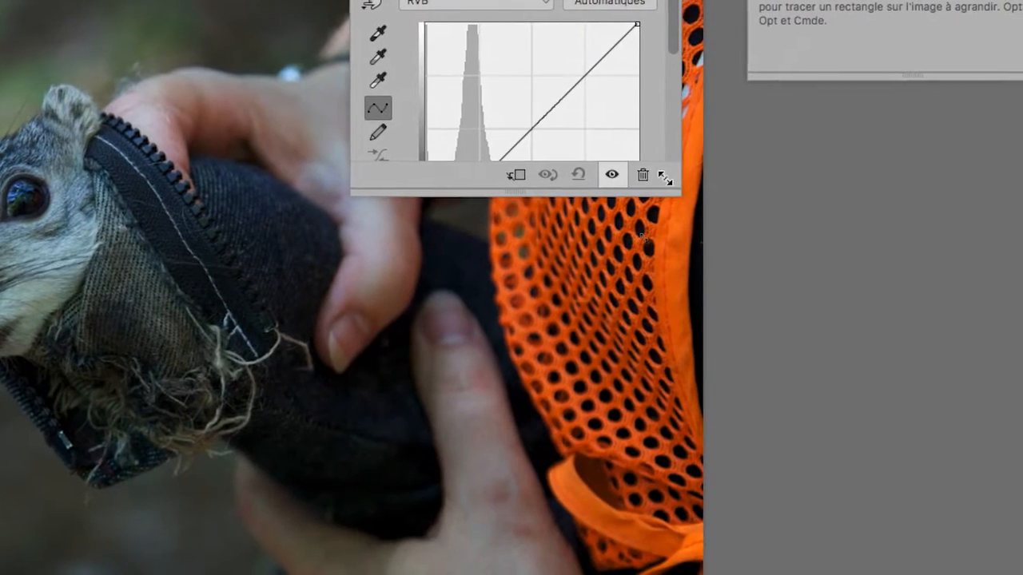
pyautogui.moveTo(666, 179); pyautogui.dragTo(697, 275)
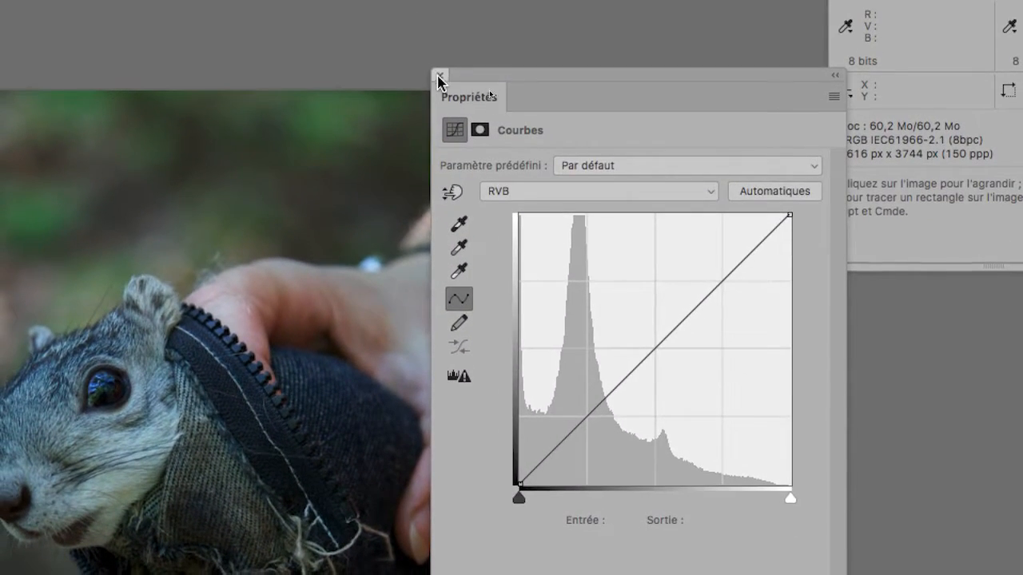
# - Close the Curves properties, reopen them from the adjustment layer, and arrange the floating panels clear of the squirrel
pyautogui.click(437, 77)
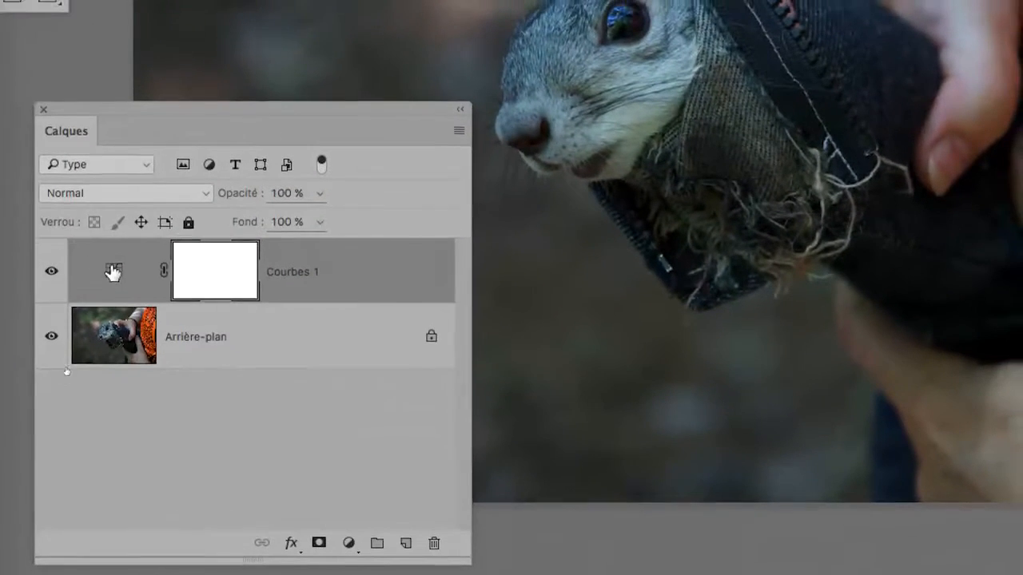
pyautogui.doubleClick(113, 272)
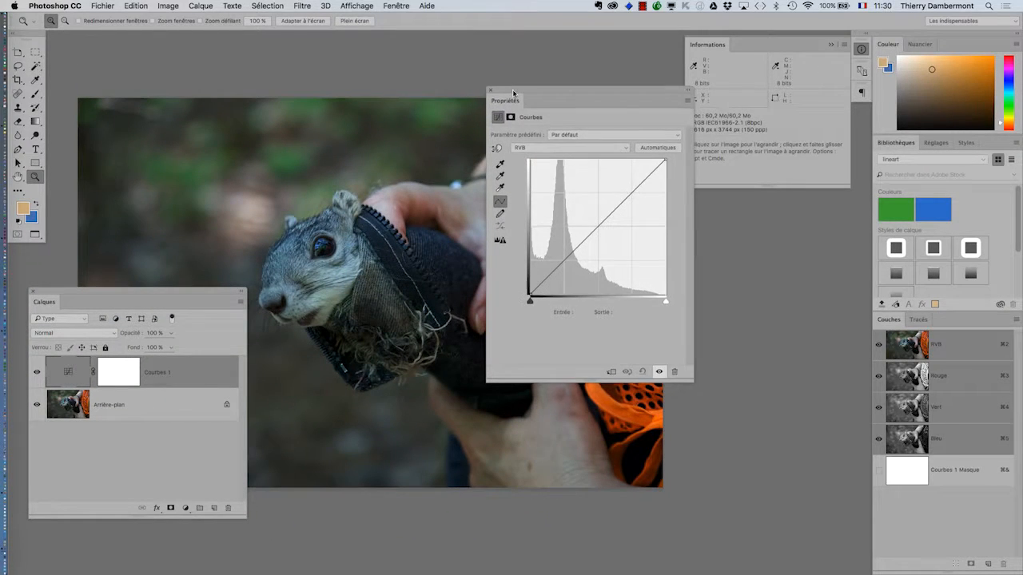
pyautogui.moveTo(515, 96); pyautogui.dragTo(655, 227)
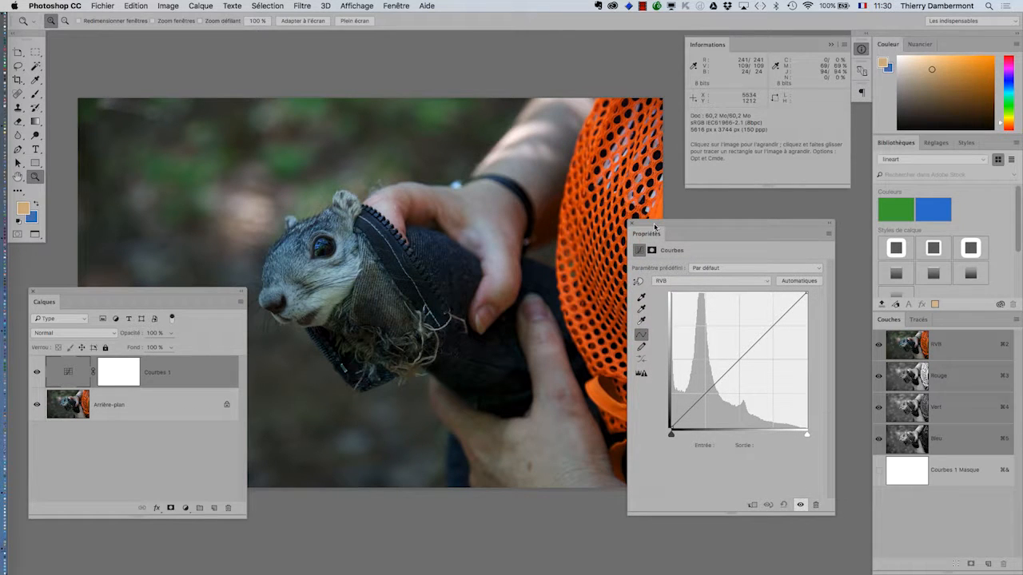
pyautogui.moveTo(224, 290); pyautogui.dragTo(198, 320)
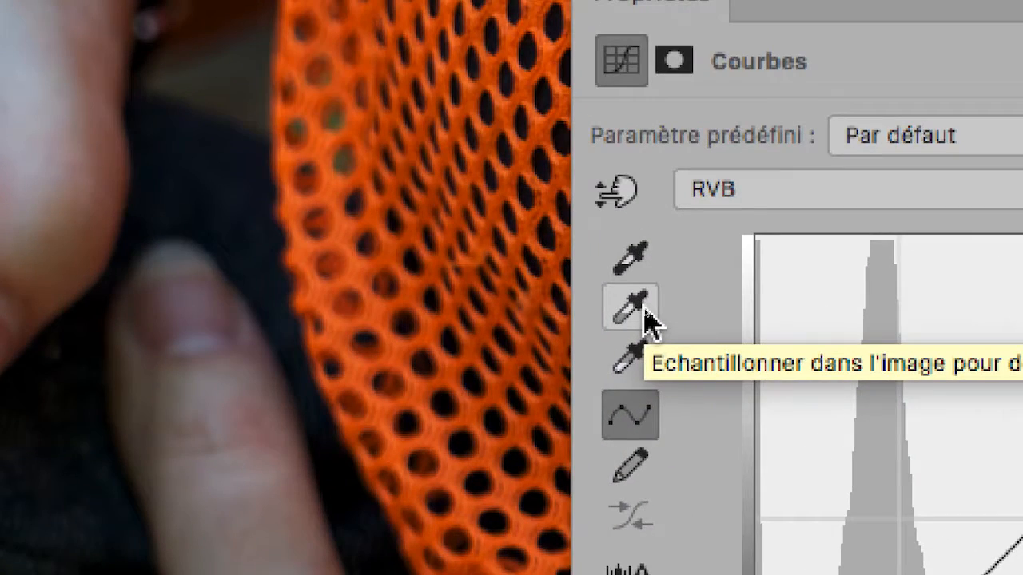
# - Activate the gray-point eyedropper in the Curves adjustment and try neutral samples on the hands, squirrel's fur, dark bag and blurred background
pyautogui.click(644, 308)
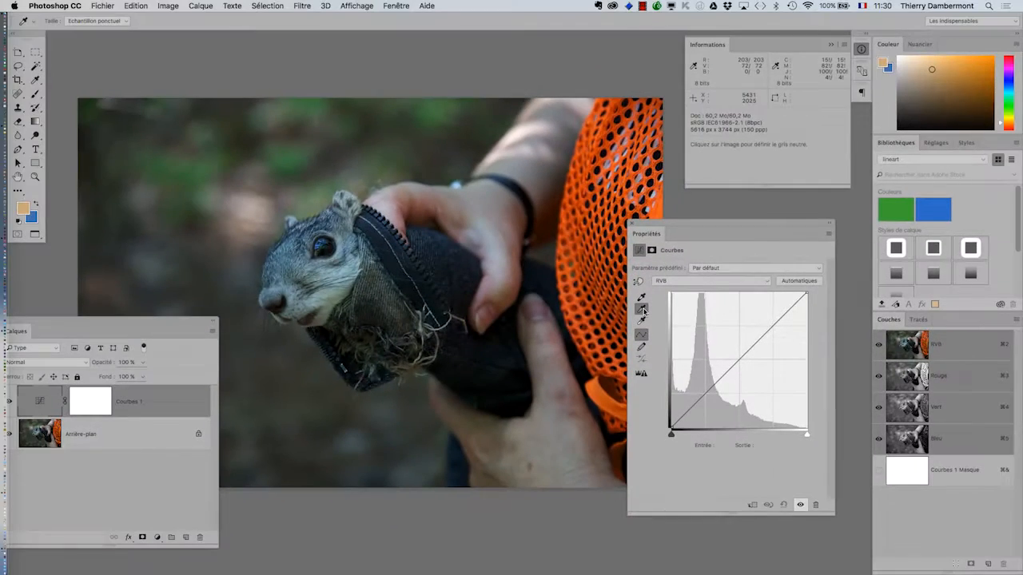
pyautogui.click(483, 250)
pyautogui.click(413, 251)
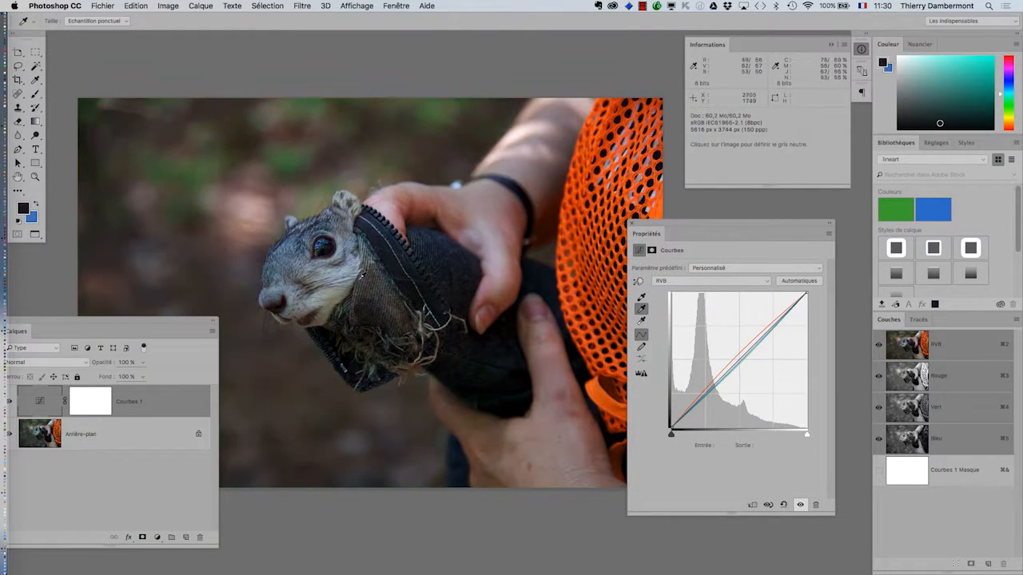
pyautogui.click(351, 293)
pyautogui.click(349, 317)
pyautogui.click(330, 392)
pyautogui.click(386, 423)
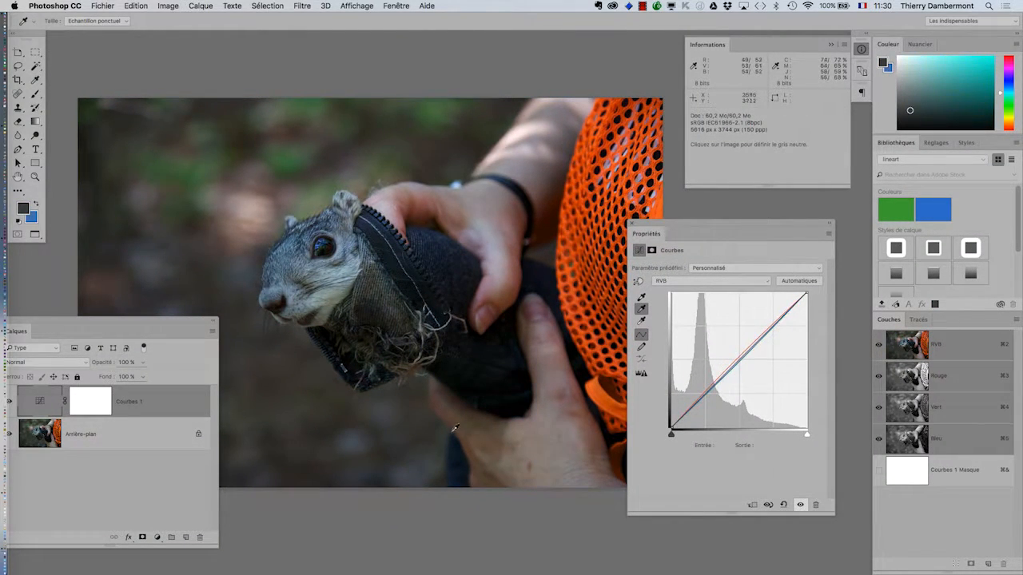
pyautogui.click(454, 428)
pyautogui.click(516, 426)
pyautogui.click(498, 238)
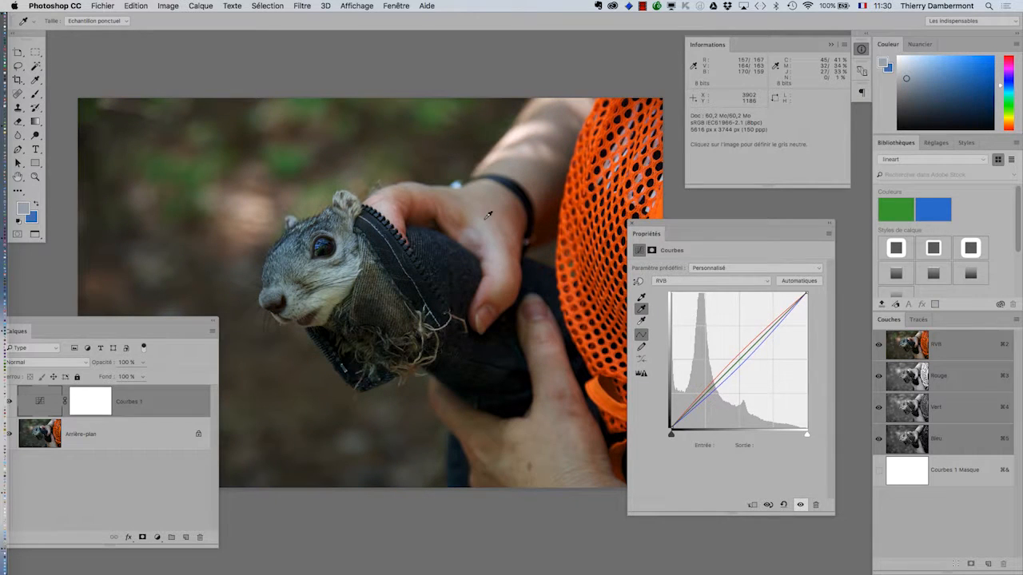
# - Try gray-point samples on the forearm and across the blurred forest background behind the squirrel
pyautogui.click(511, 155)
pyautogui.click(524, 170)
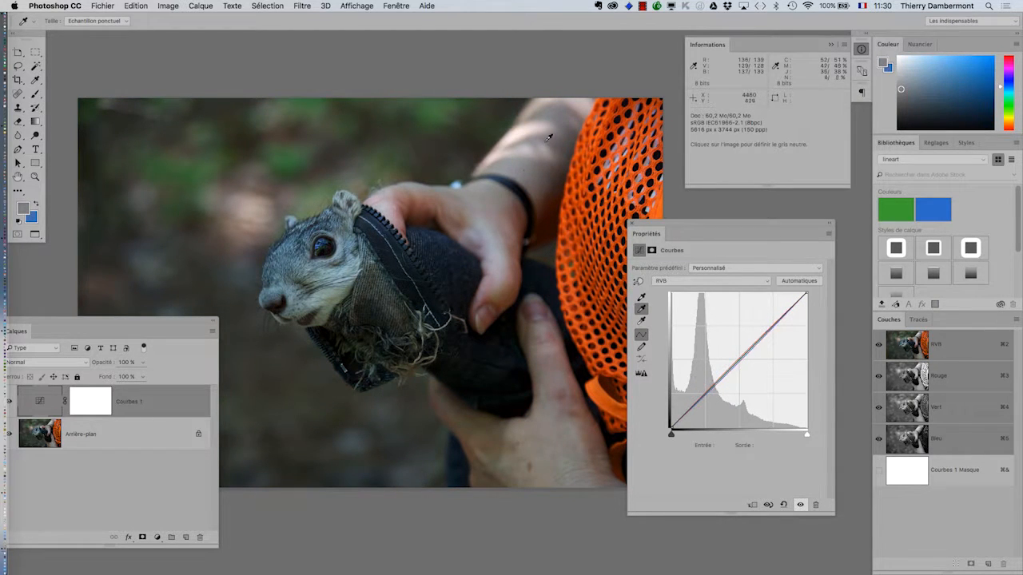
pyautogui.click(546, 141)
pyautogui.click(543, 126)
pyautogui.click(544, 128)
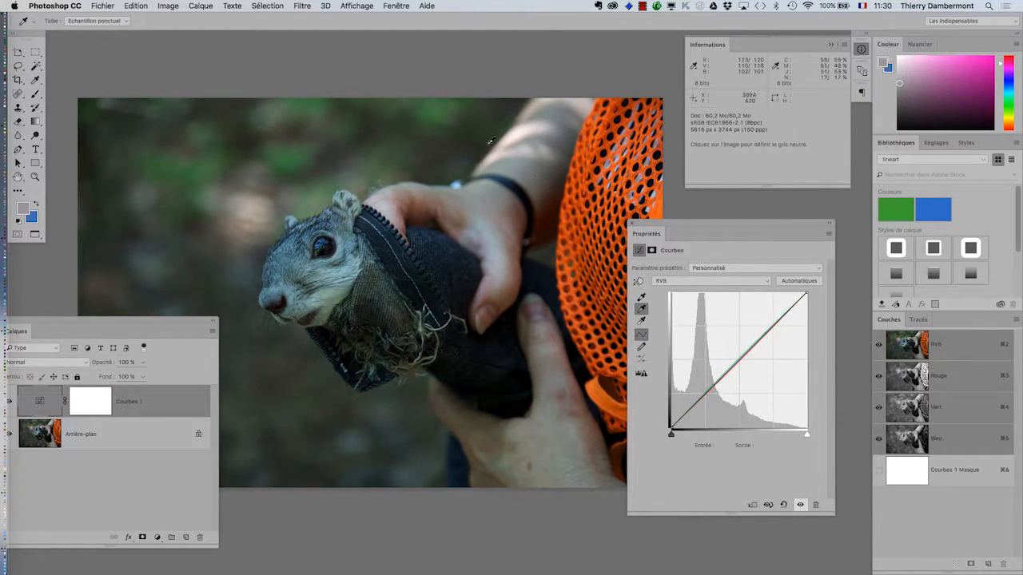
pyautogui.click(416, 146)
pyautogui.click(406, 143)
pyautogui.click(395, 138)
pyautogui.click(244, 218)
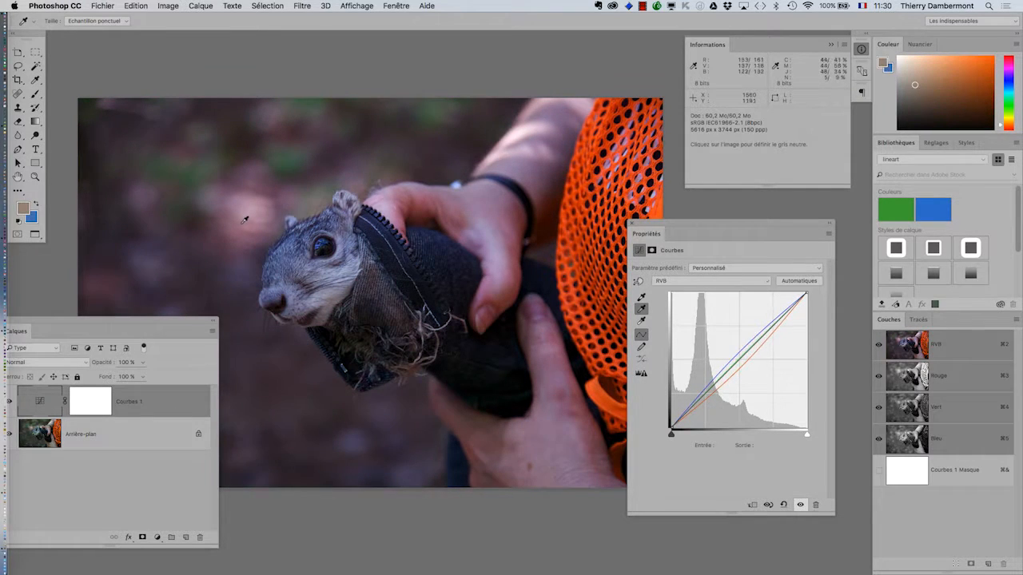
# - Sample further gray points on the lower background and lower hand, then set neutral gray from the squirrel's fur beside its eye
pyautogui.click(286, 420)
pyautogui.click(505, 435)
pyautogui.click(550, 479)
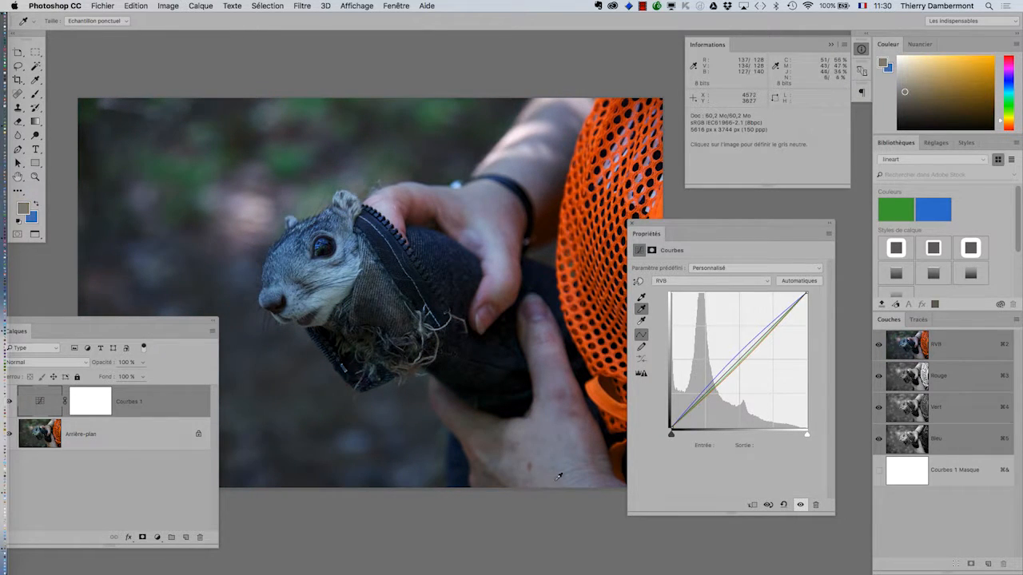
pyautogui.click(336, 287)
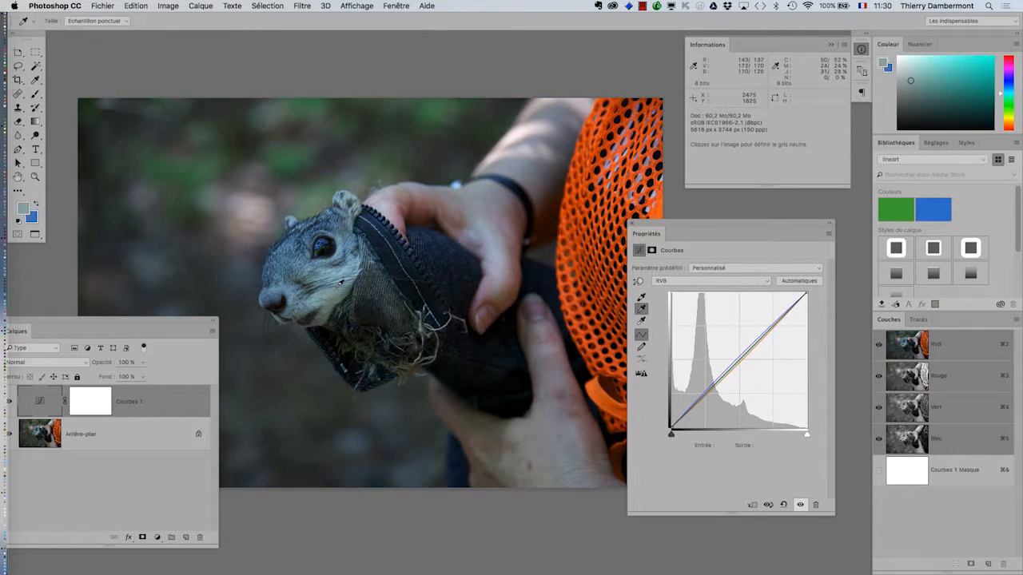
pyautogui.click(301, 258)
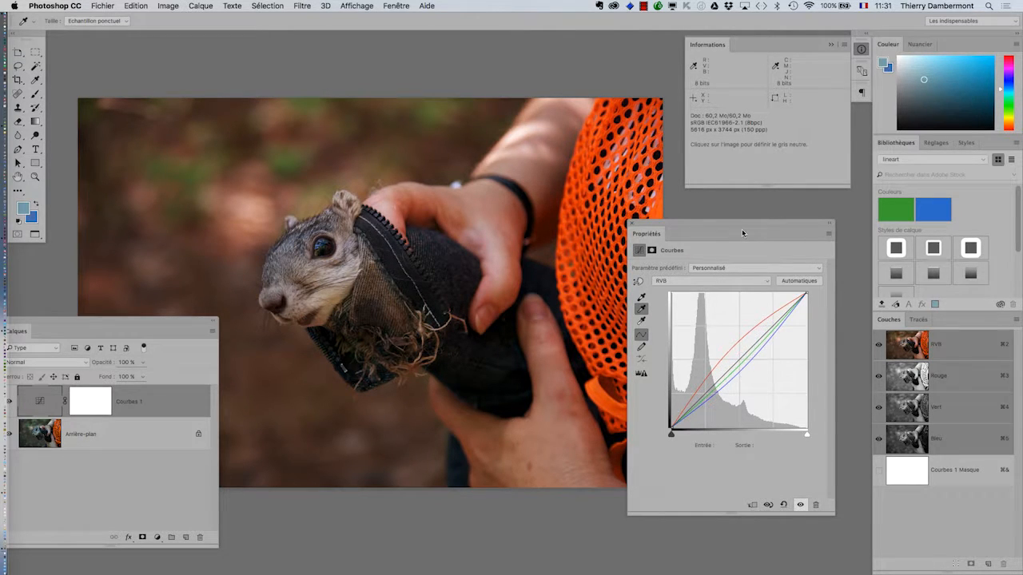
# - Move the floating Properties panel clear of the photo so that the whole corrected image shows
pyautogui.moveTo(742, 224); pyautogui.dragTo(795, 219)
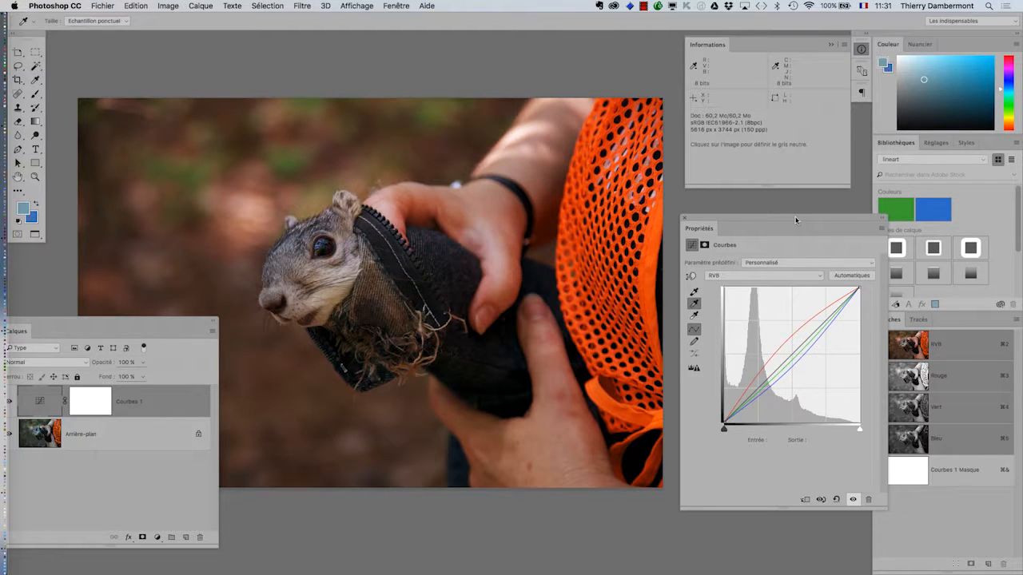
pyautogui.press('super+alt+8')
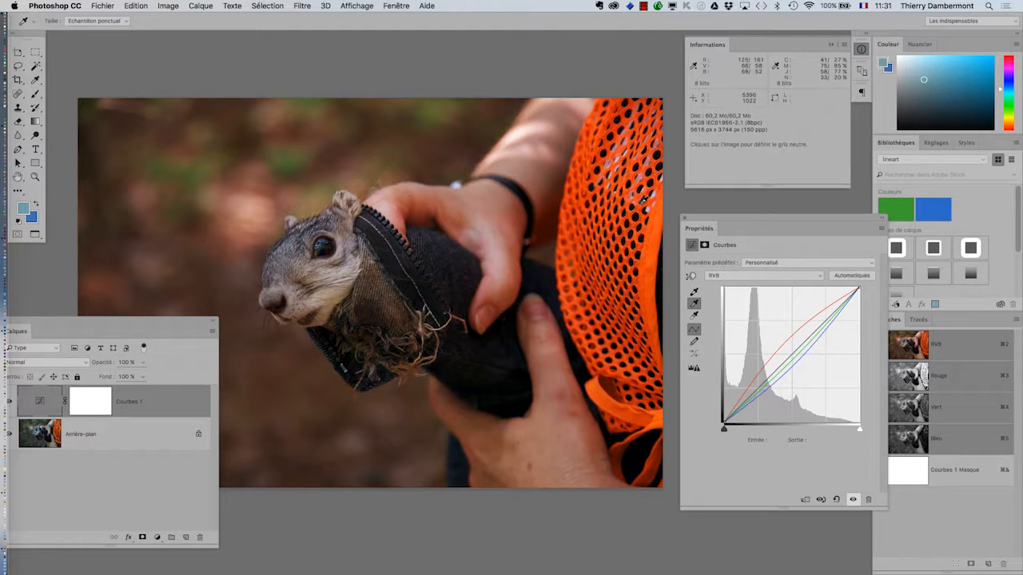
pyautogui.moveTo(718, 221)
pyautogui.mouseDown()
pyautogui.moveTo(706, 216)
pyautogui.moveTo(718, 203)
pyautogui.mouseUp()
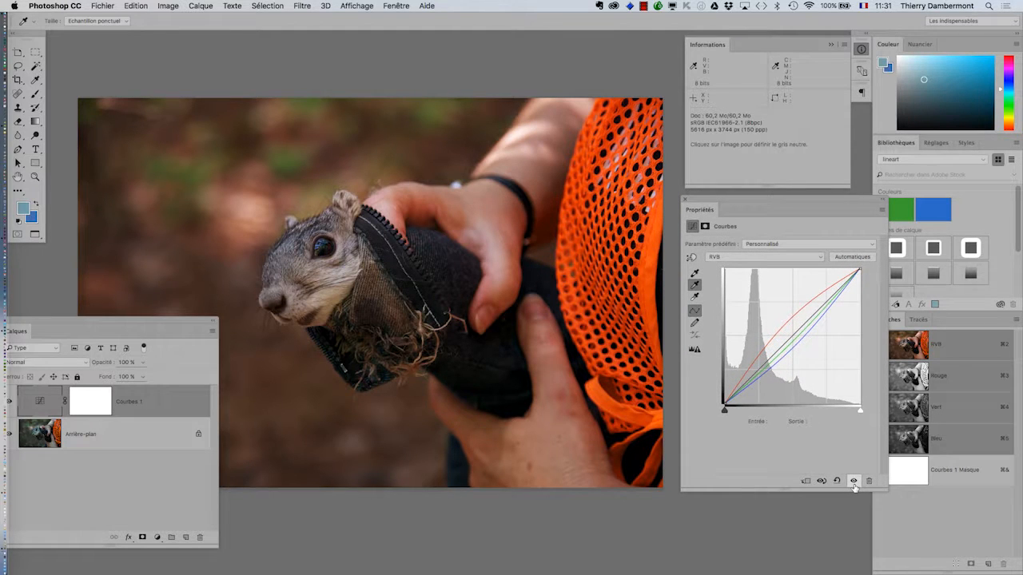
# - Bring the Layers panel over the photo and toggle the Courbes 1 layer's visibility repeatedly to compare before and after, leaving it shown
pyautogui.moveTo(183, 321); pyautogui.dragTo(705, 48)
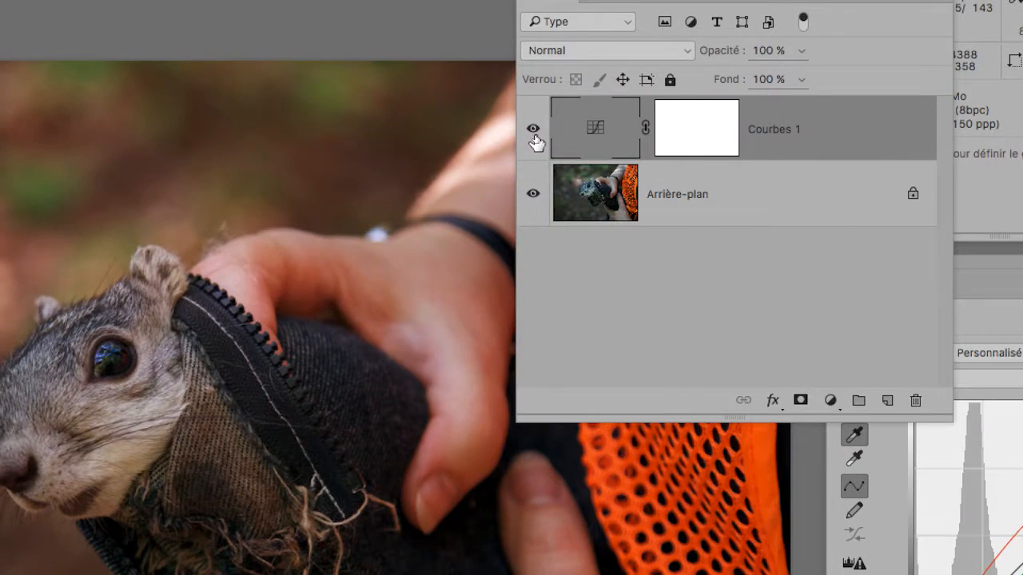
pyautogui.click(534, 134)
pyautogui.click(534, 134)
pyautogui.click(534, 134)
pyautogui.click(534, 133)
pyautogui.click(534, 133)
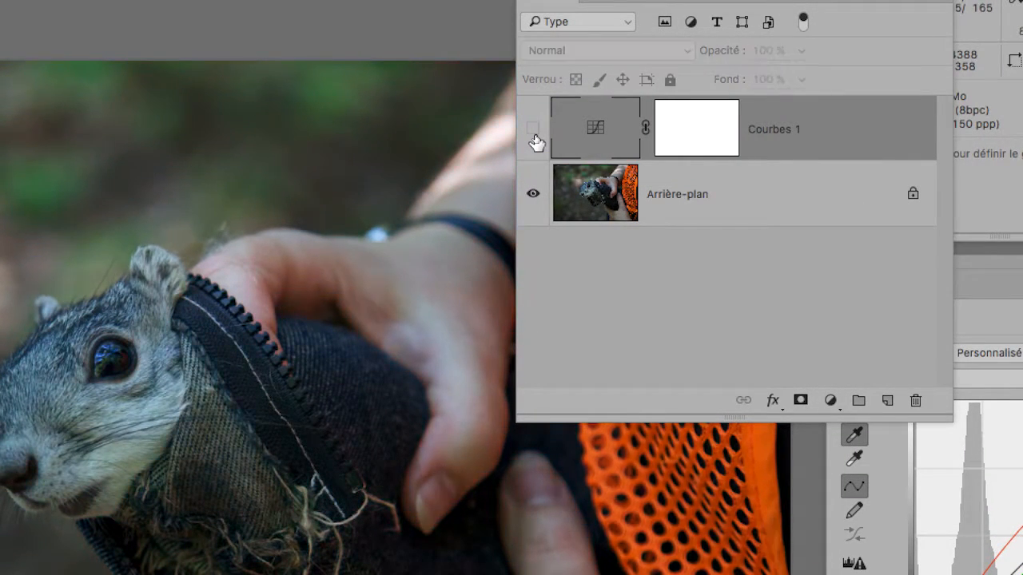
pyautogui.click(534, 134)
pyautogui.click(534, 133)
pyautogui.click(534, 136)
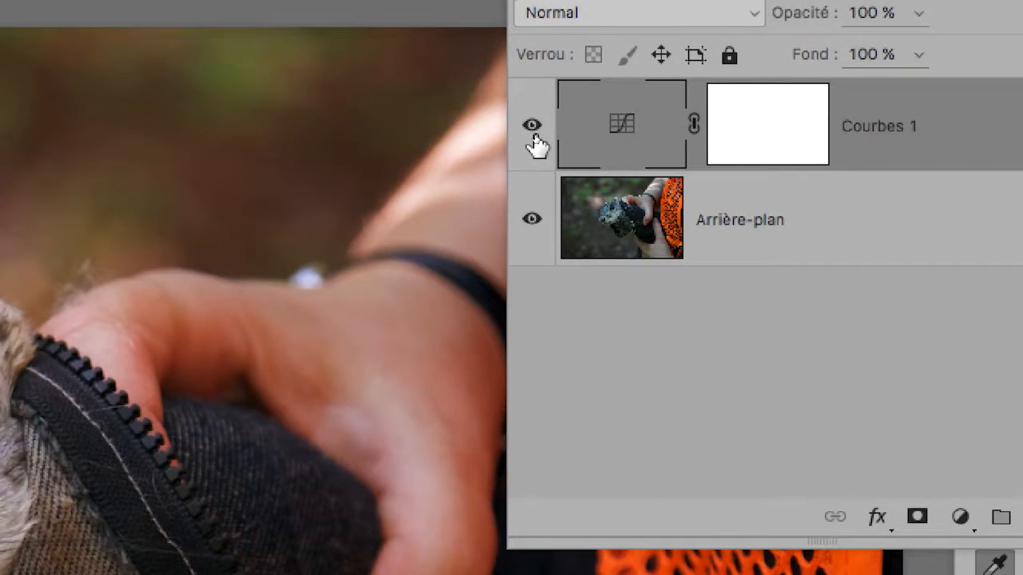
pyautogui.click(534, 134)
pyautogui.click(534, 134)
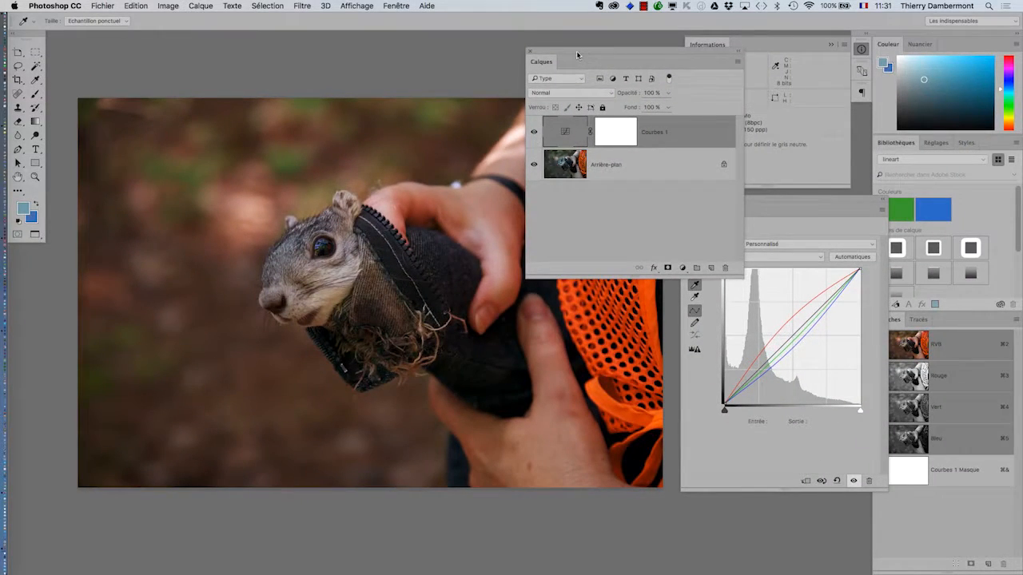
# - Collapse the Layers panel below the photo, then switch to InDesign to check the linked squirrel image and return to Photoshop
pyautogui.moveTo(577, 54); pyautogui.dragTo(147, 486)
pyautogui.doubleClick(148, 486)
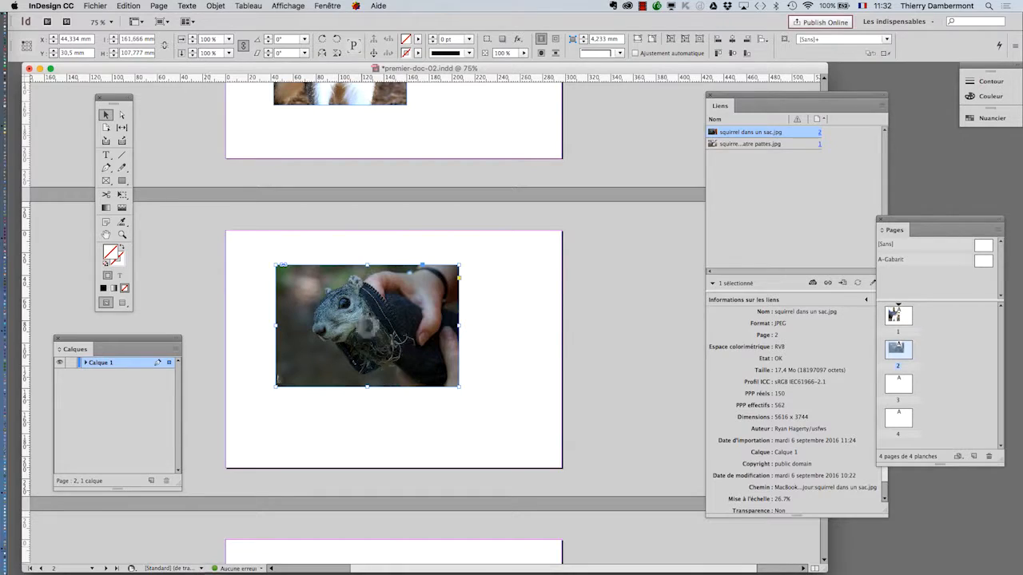
pyautogui.press('super+Tab')
pyautogui.press('super+Tab')
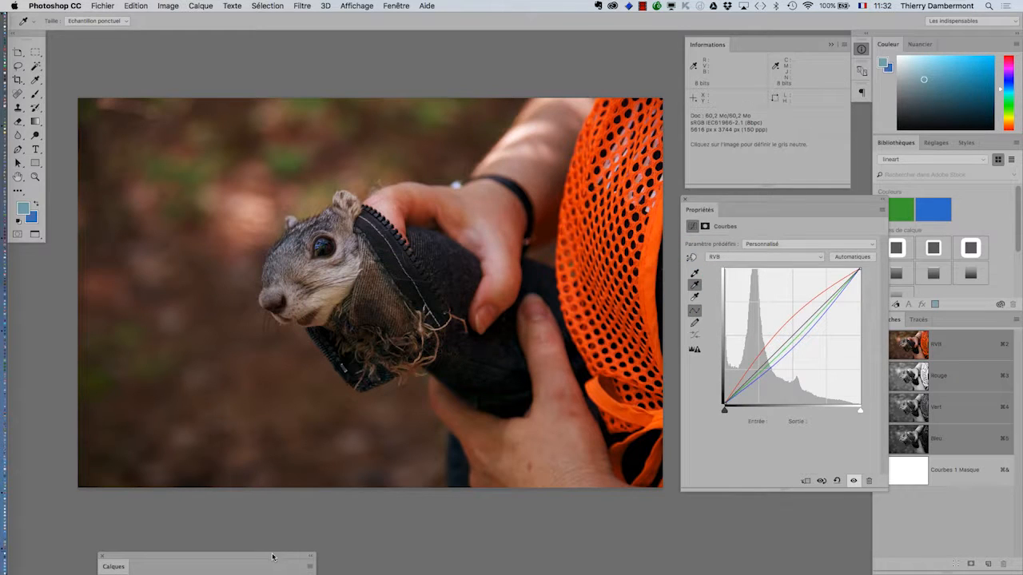
# - Move the Layers panel back over the photo and expand it, then select the background and reselect Courbes 1 to display its curve
pyautogui.moveTo(271, 558); pyautogui.dragTo(281, 96)
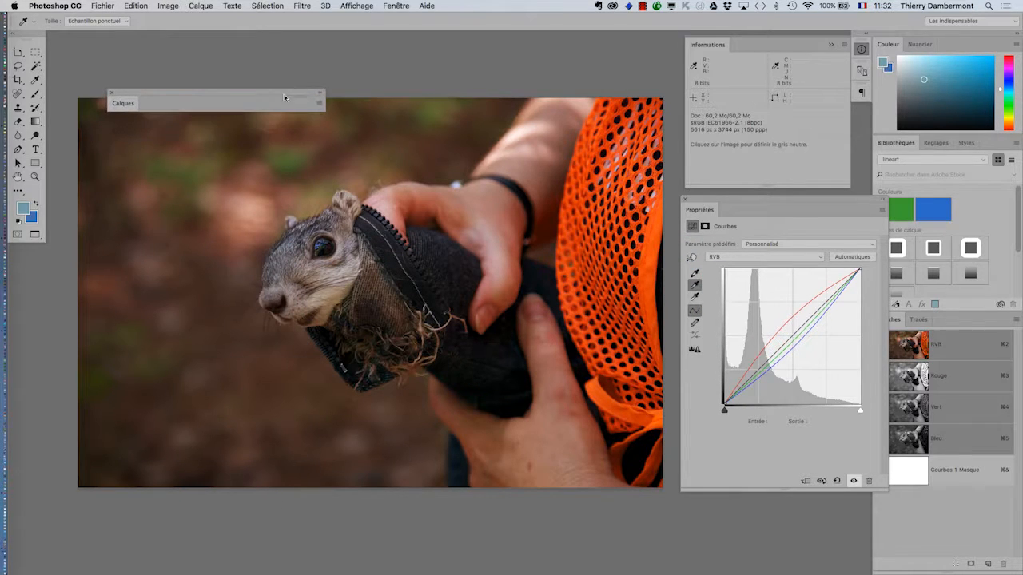
pyautogui.doubleClick(128, 104)
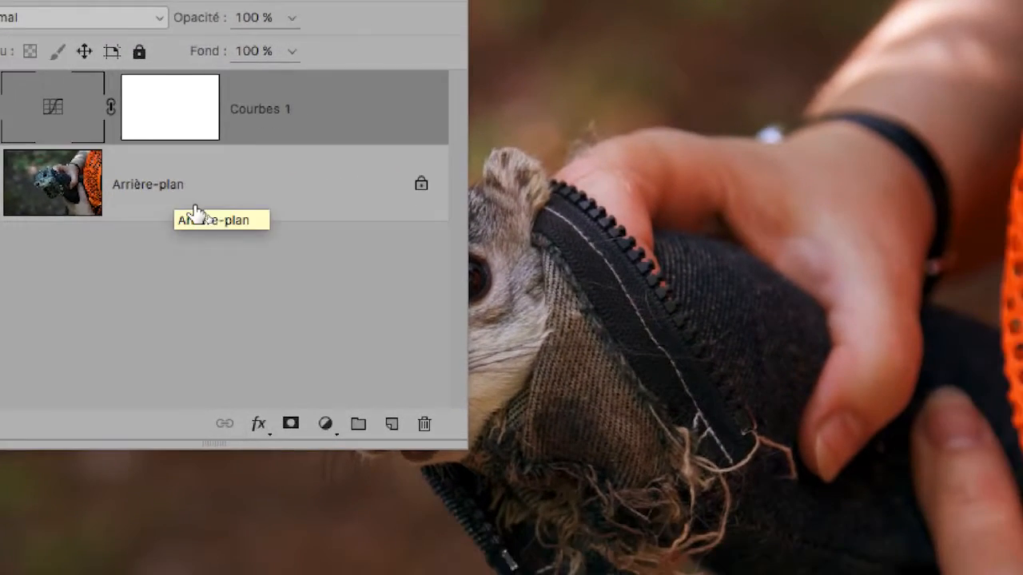
pyautogui.click(294, 280)
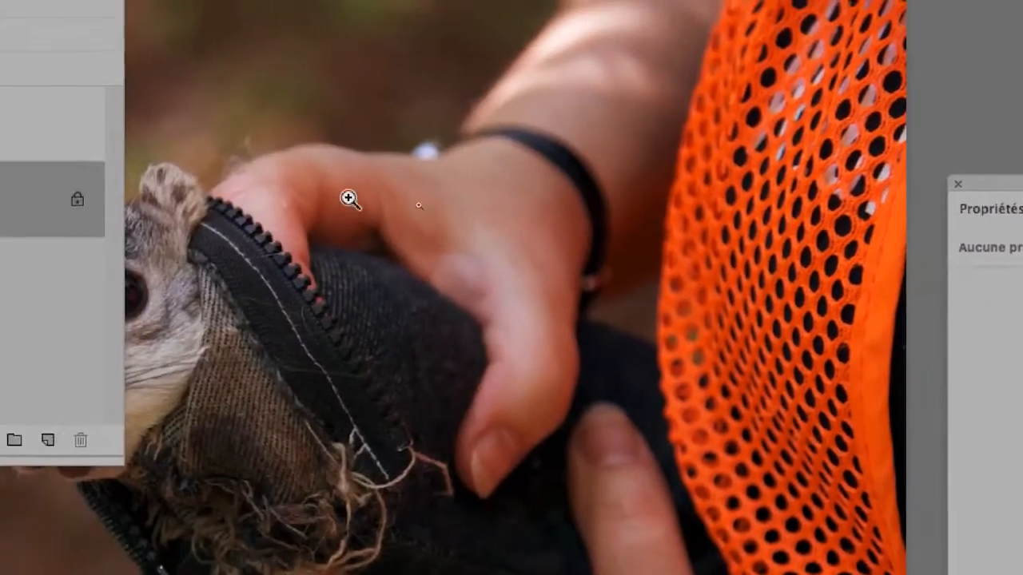
pyautogui.click(149, 178)
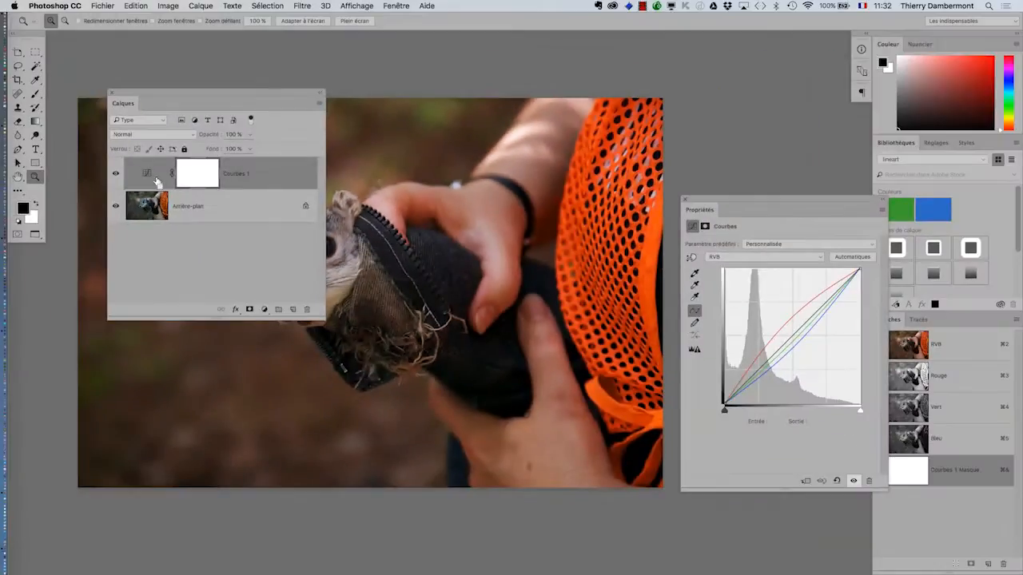
# - Switch away from Photoshop and back, then move the Layers panel off the squirrel to the photo's upper edge near the orange mesh
pyautogui.press('super+Tab')
pyautogui.press('super+Tab')
pyautogui.moveTo(281, 94); pyautogui.dragTo(744, 143)
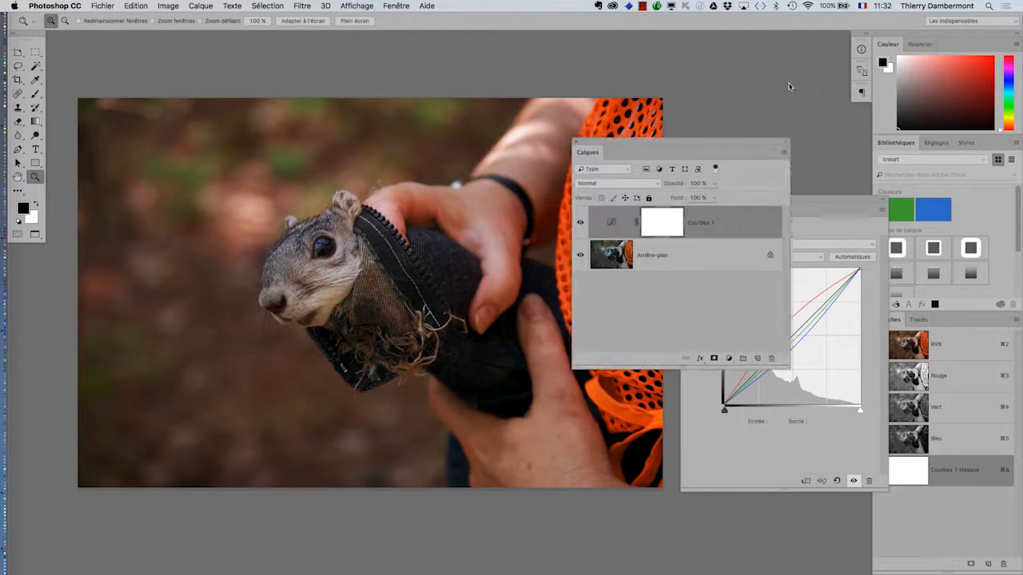
pyautogui.moveTo(789, 86); pyautogui.dragTo(763, 57)
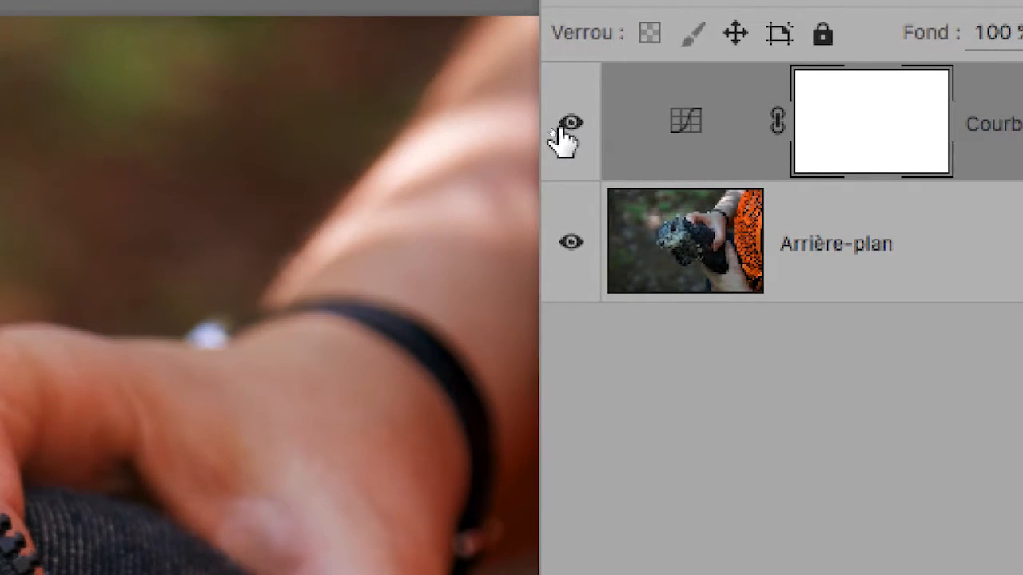
# - Compare the photo with and without the Courbes 1 correction, leaving the layer visible and the Layers panel over the orange mesh
pyautogui.click(469, 120)
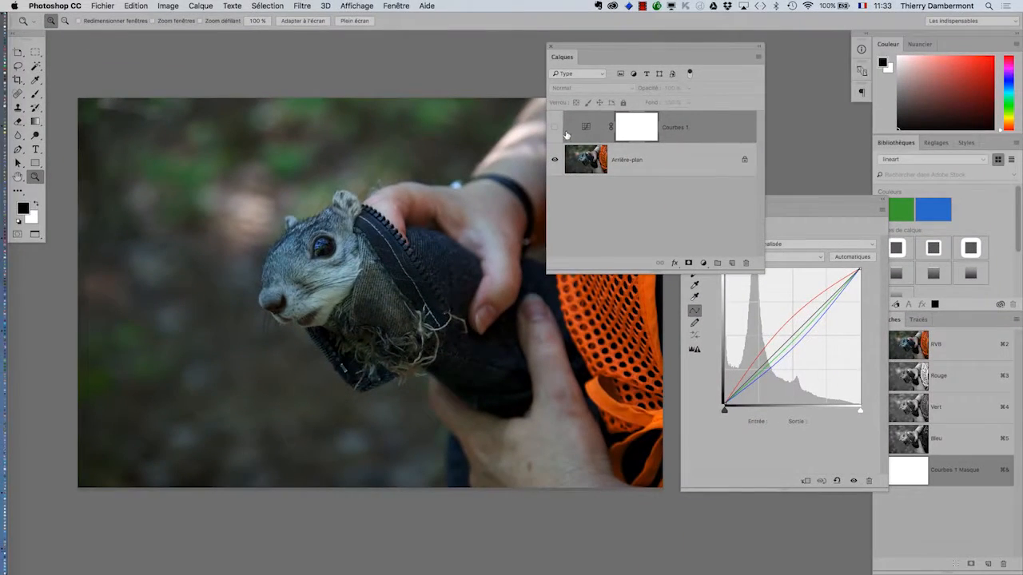
pyautogui.click(554, 127)
pyautogui.moveTo(595, 45); pyautogui.dragTo(663, 55)
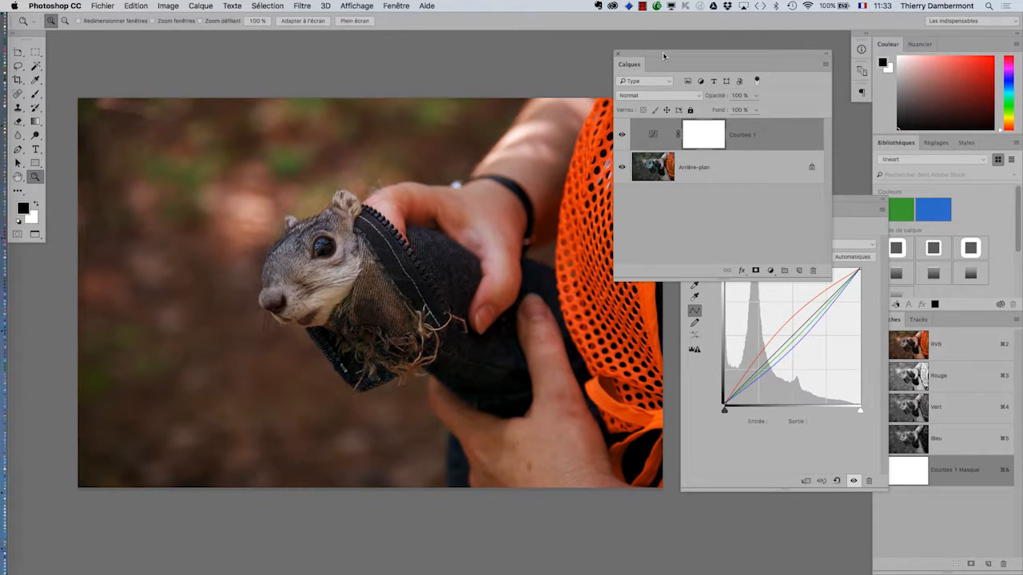
pyautogui.moveTo(659, 53); pyautogui.dragTo(615, 39)
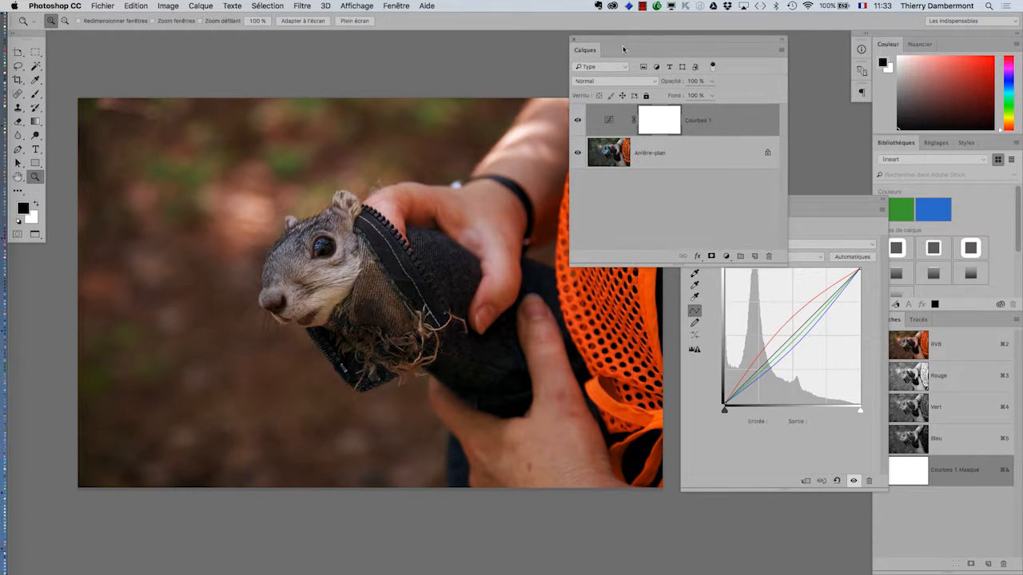
pyautogui.click(577, 120)
pyautogui.click(578, 121)
pyautogui.moveTo(622, 40); pyautogui.dragTo(660, 59)
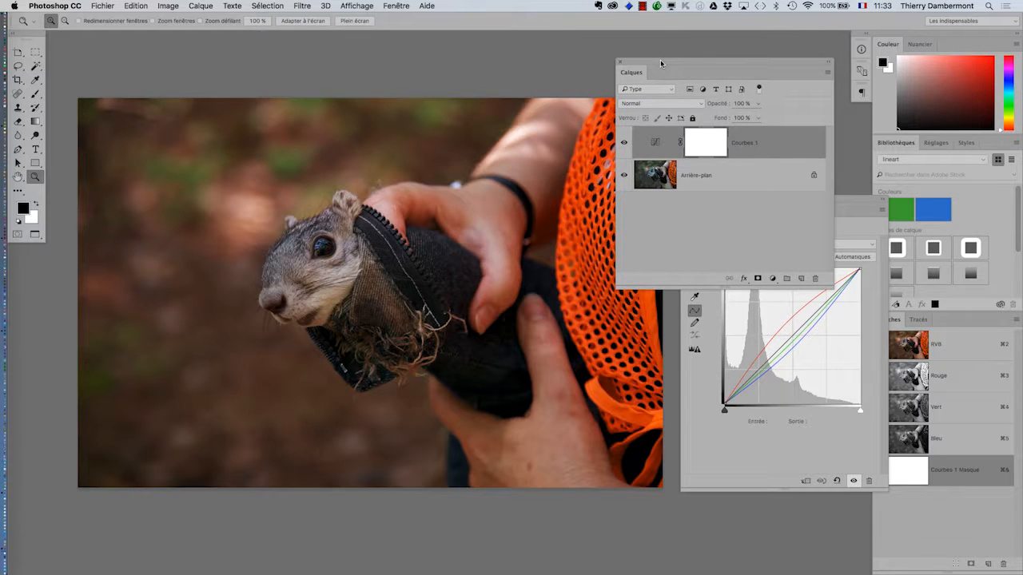
# - Start saving the corrected photo, then shrink the save dialog and move it toward the upper-middle of the screen
pyautogui.click(110, 4)
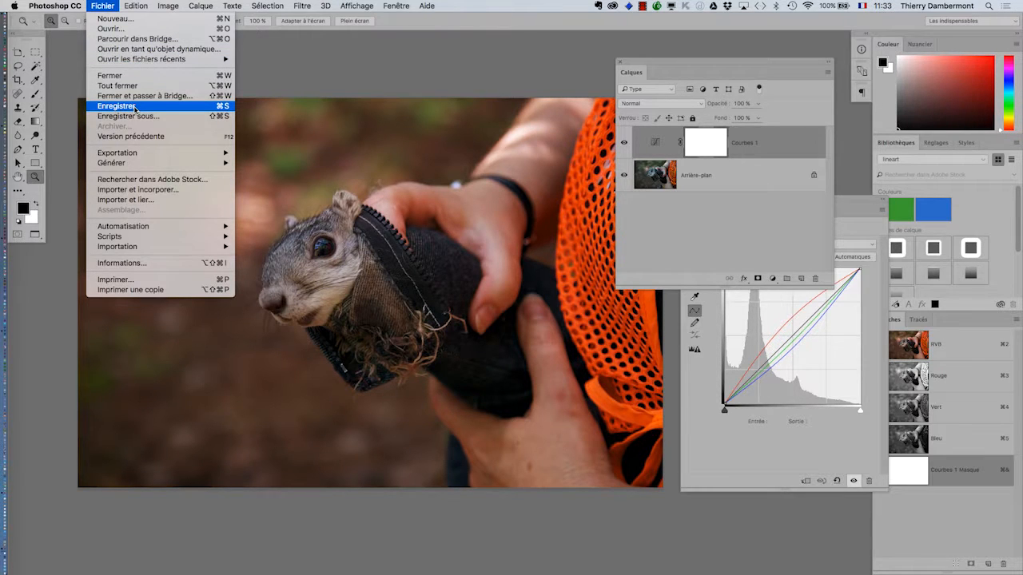
pyautogui.click(749, 184)
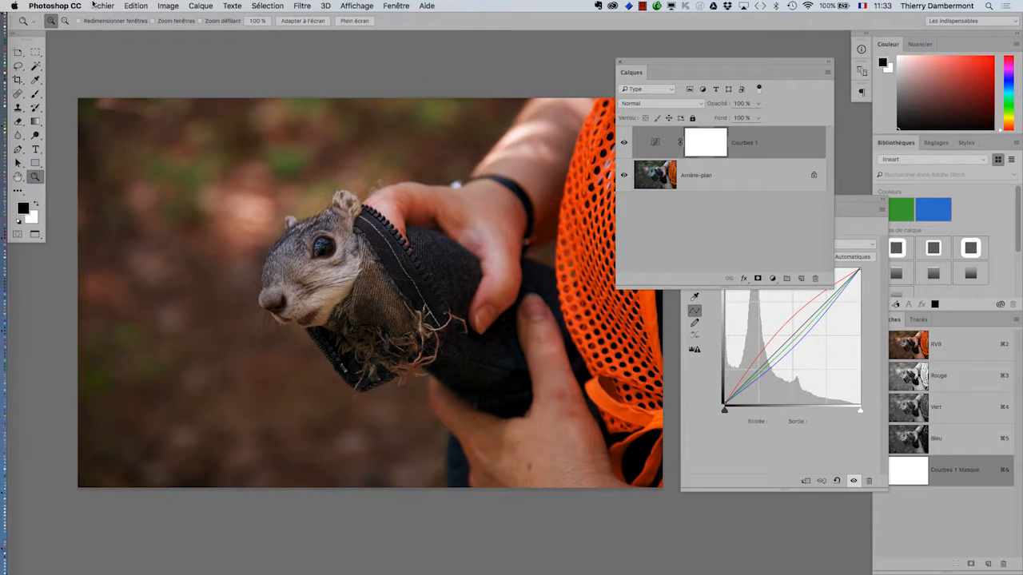
pyautogui.click(93, 4)
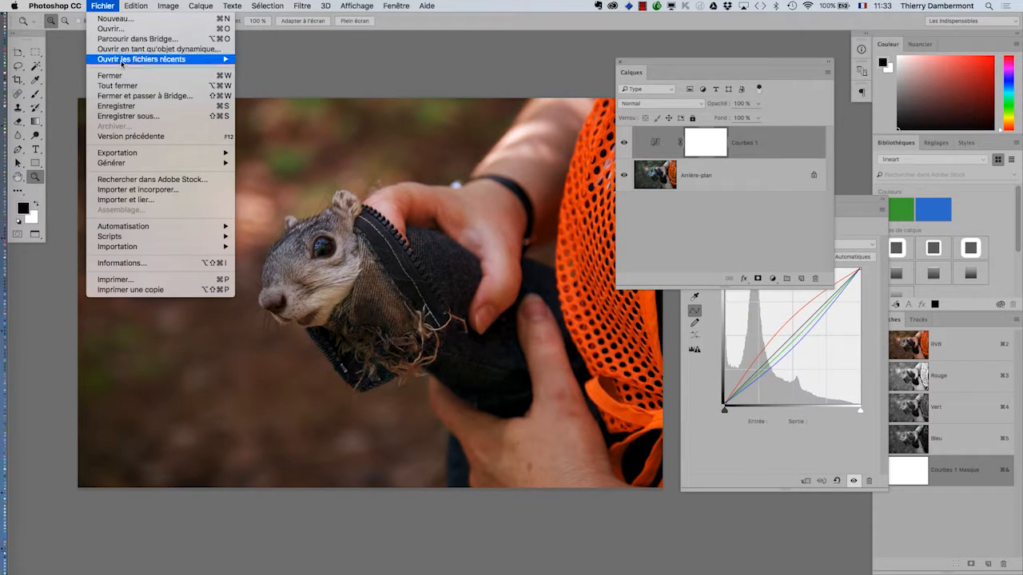
pyautogui.click(136, 104)
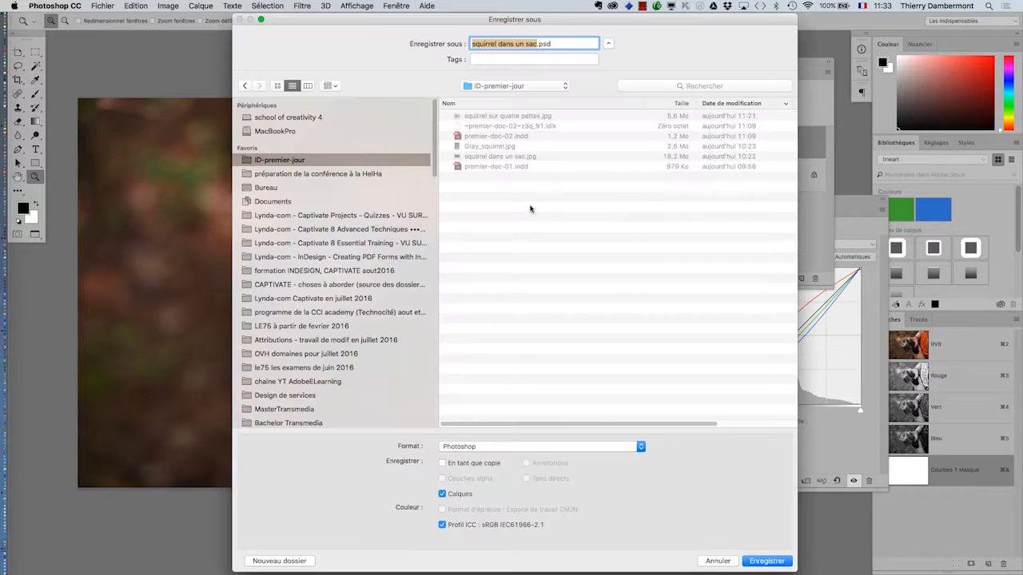
pyautogui.moveTo(795, 571); pyautogui.dragTo(820, 395)
pyautogui.moveTo(609, 21); pyautogui.dragTo(513, 78)
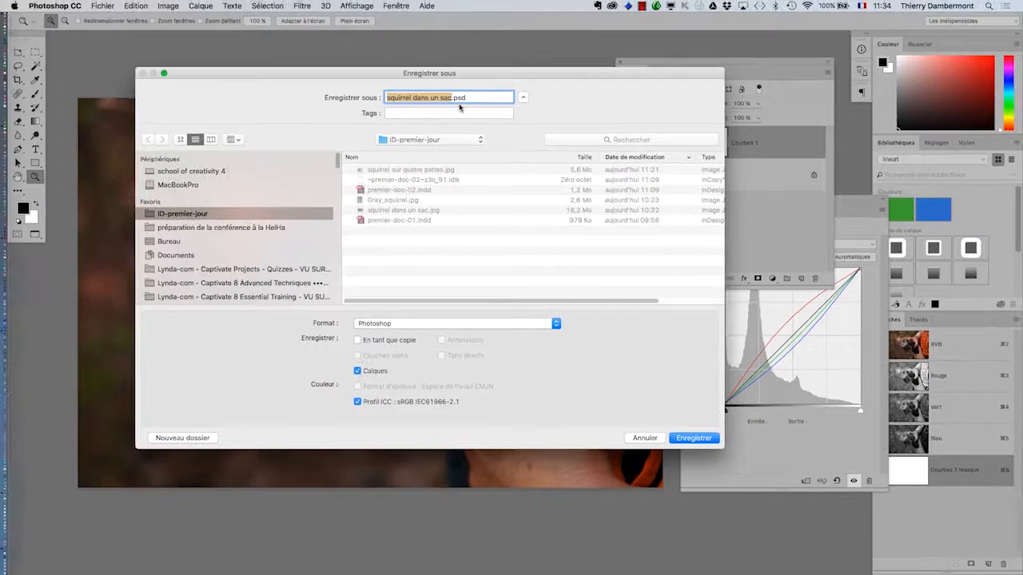
# - Review the available file formats, keep Photoshop format with layers, and save squirrel dans un sac.psd in the ID-premier-jour folder
pyautogui.click(461, 326)
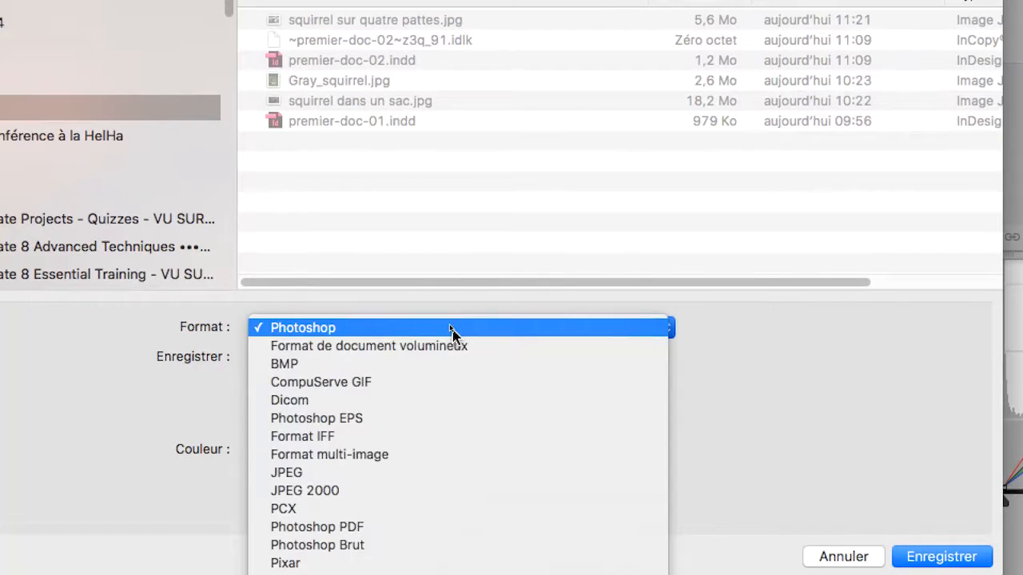
pyautogui.click(452, 334)
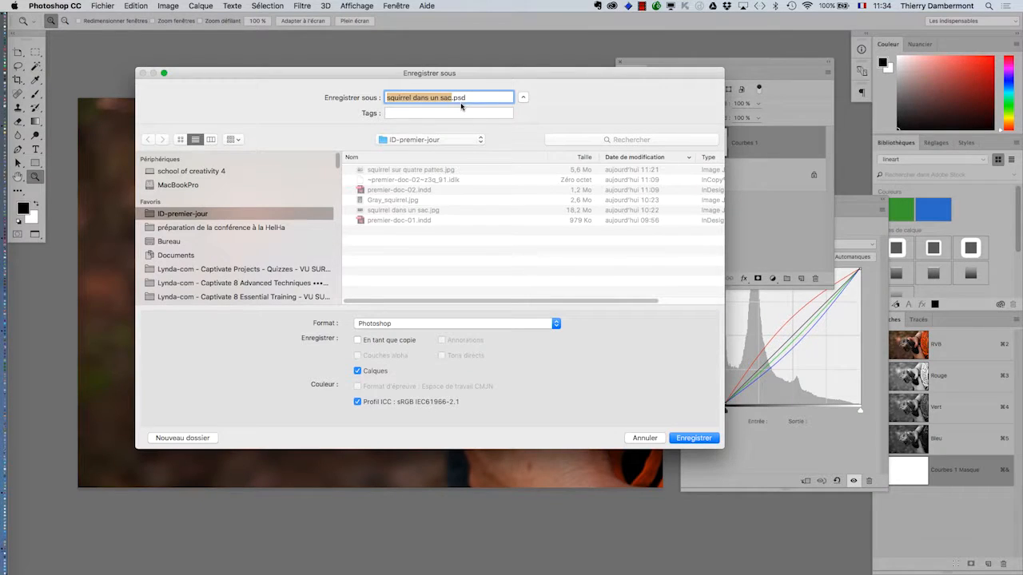
pyautogui.click(460, 324)
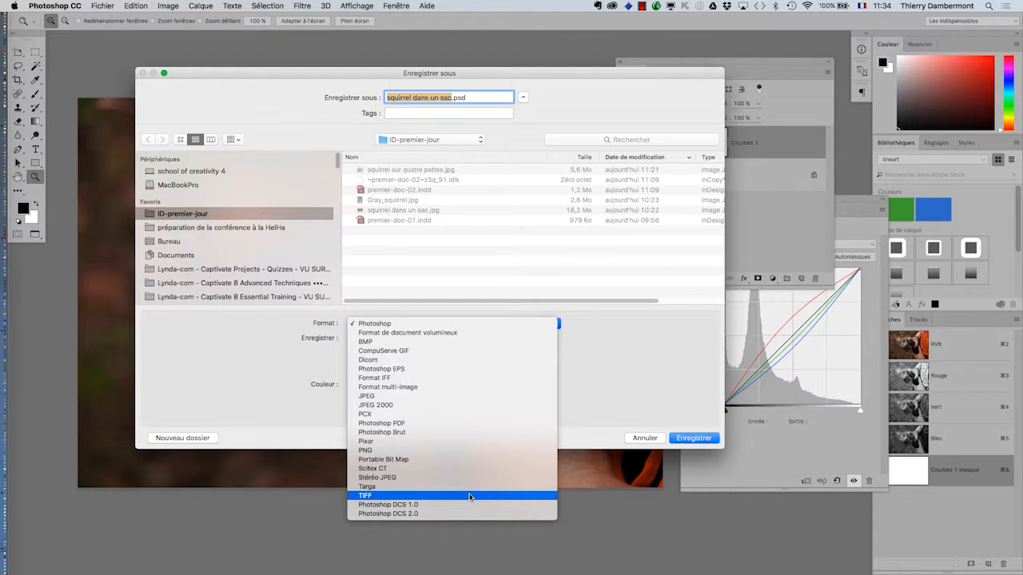
pyautogui.click(604, 377)
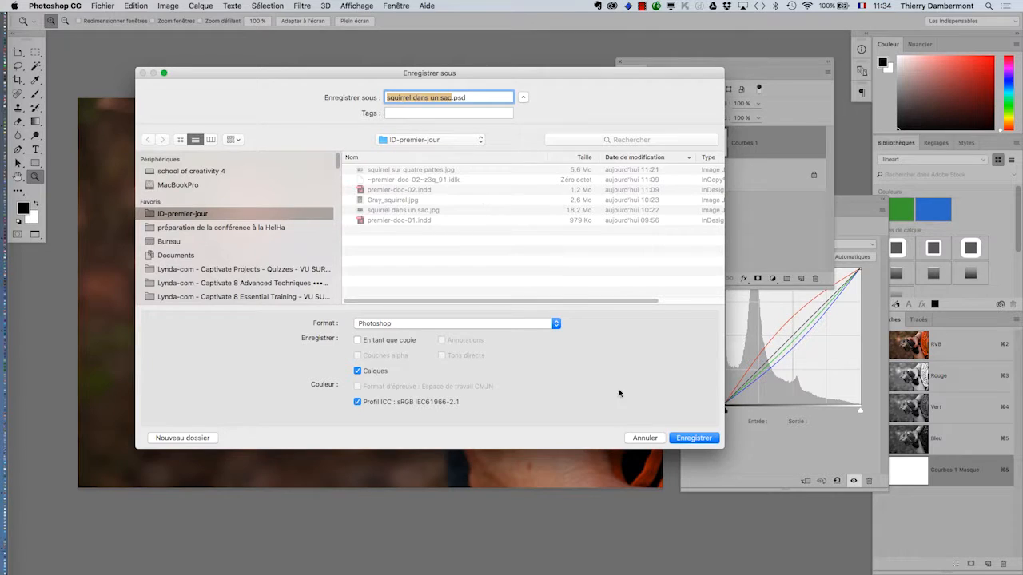
pyautogui.click(692, 437)
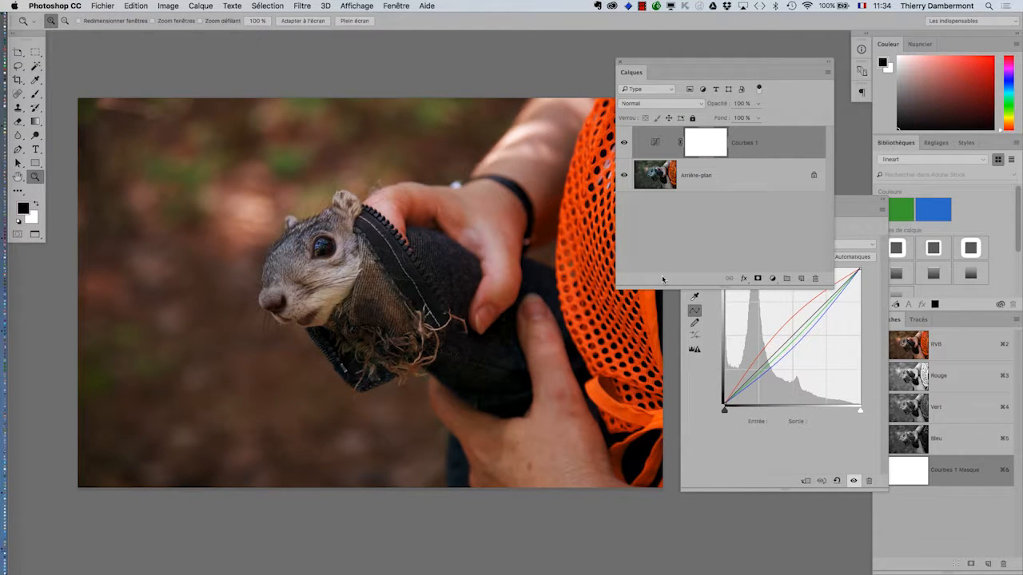